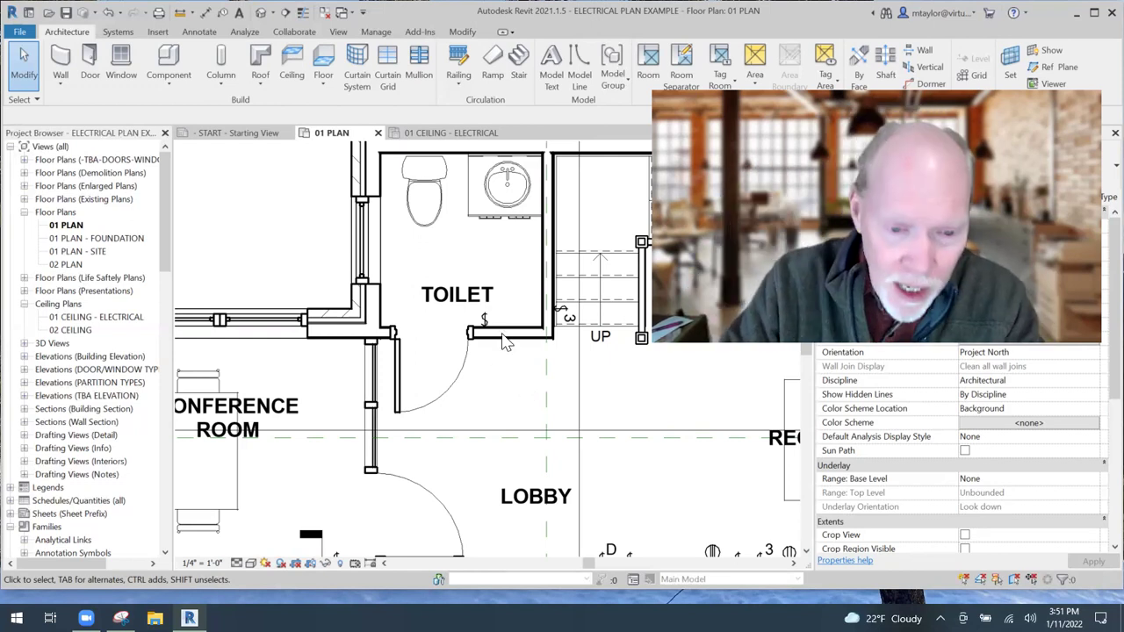
Step: Zoom and pan 01 PLAN to the switches and receptacles on the lobby and RECEPTION wall
scroll(530, 386, "down", 2)
scroll(597, 381, "up", 3)
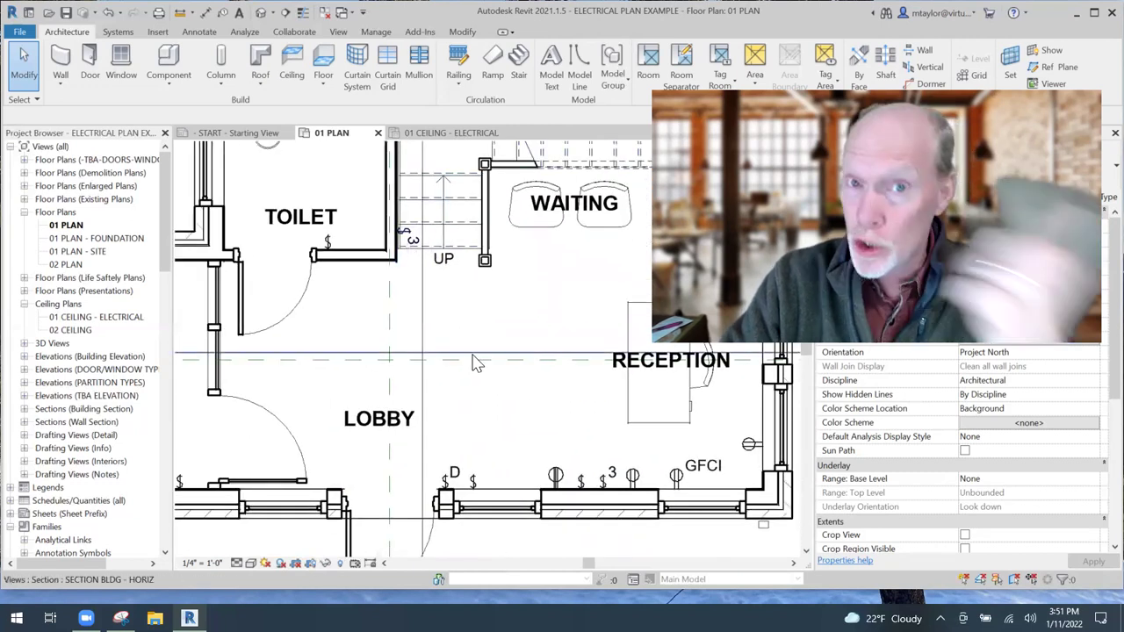
scroll(532, 420, "up", 1)
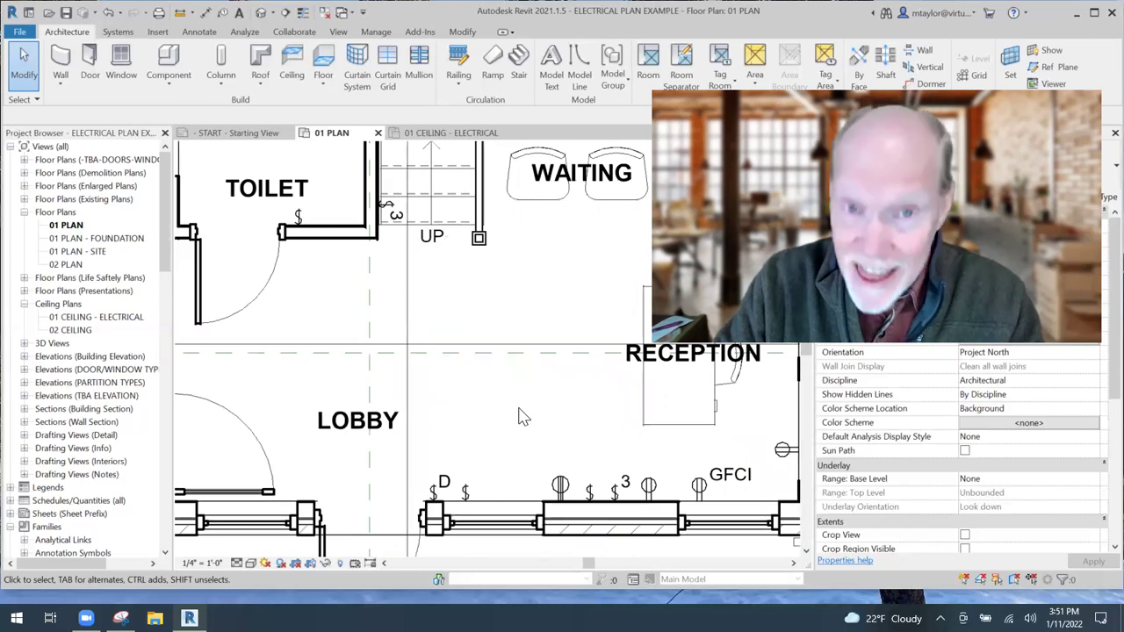
scroll(439, 479, "up", 1)
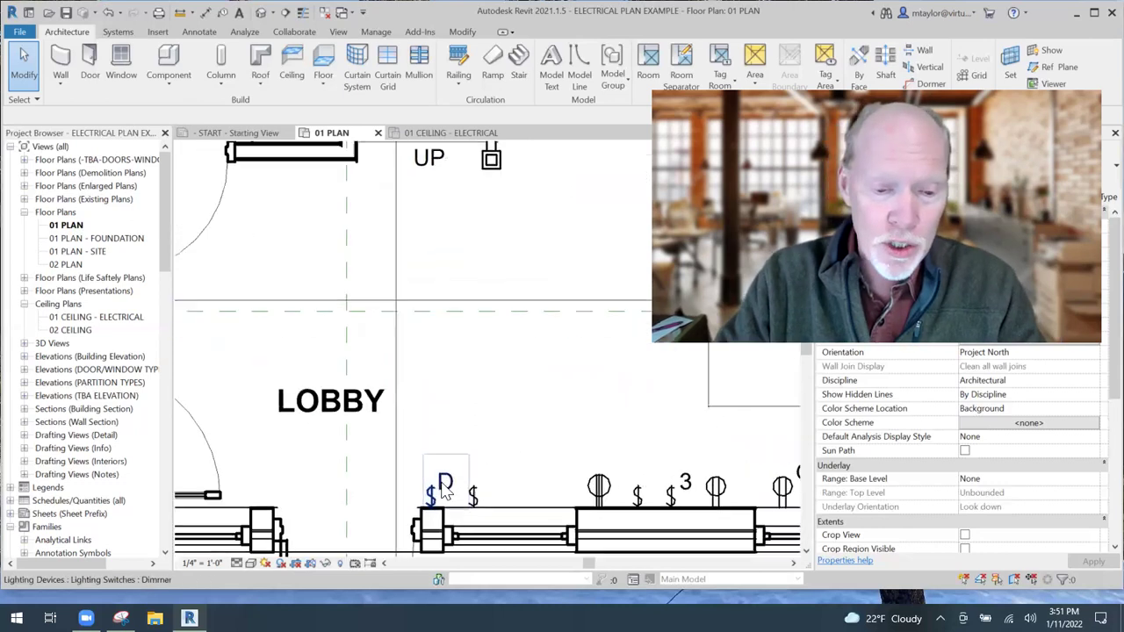
middle_click_drag(556, 465, 416, 394)
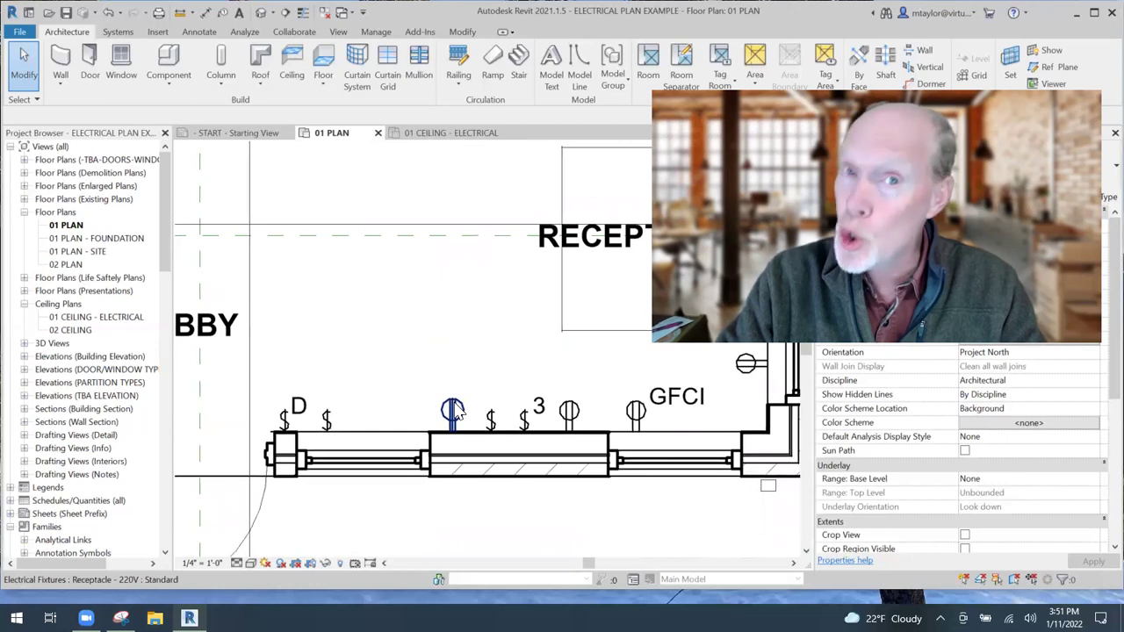
middle_click_drag(562, 384, 404, 370)
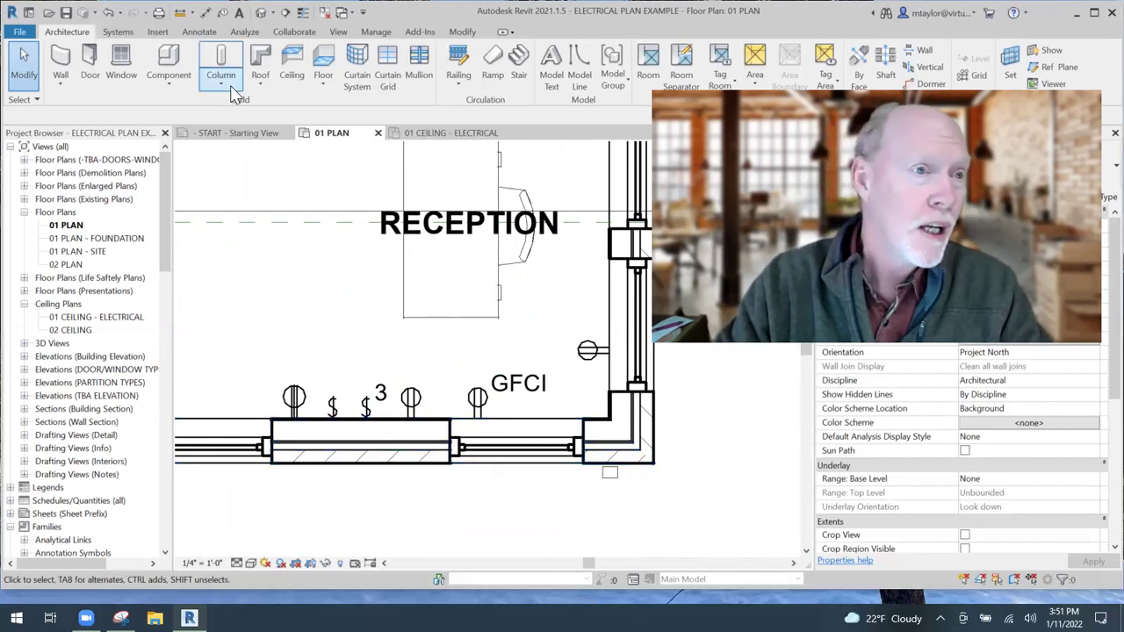
Step: Open Load Family from the Insert tab and go up to the English-Imperial library folder
left_click(158, 32)
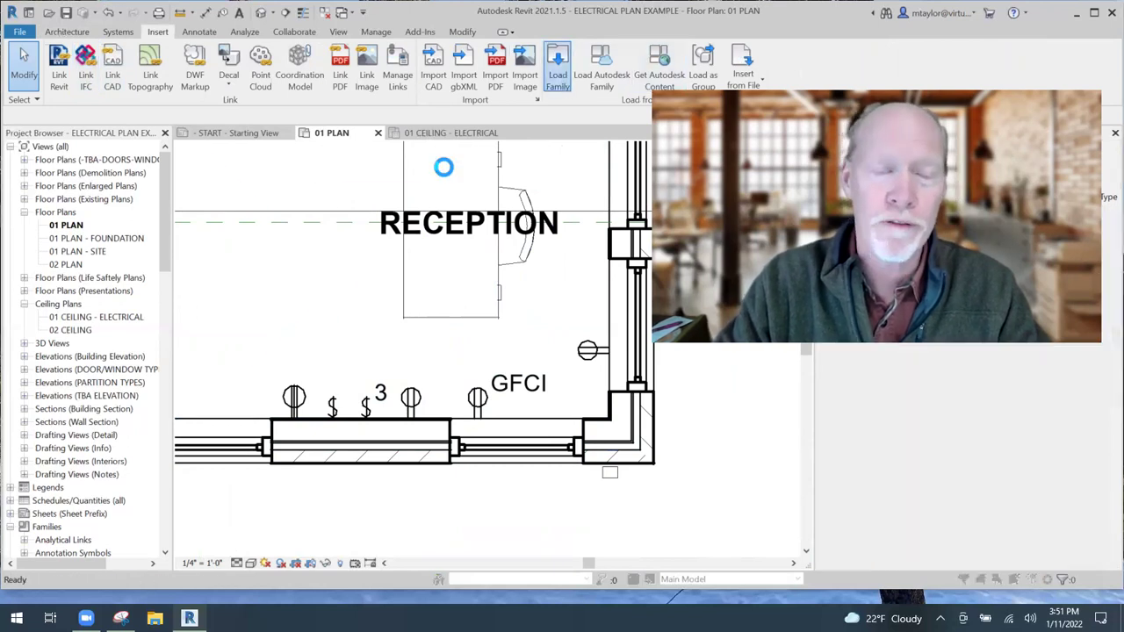
left_click(557, 68)
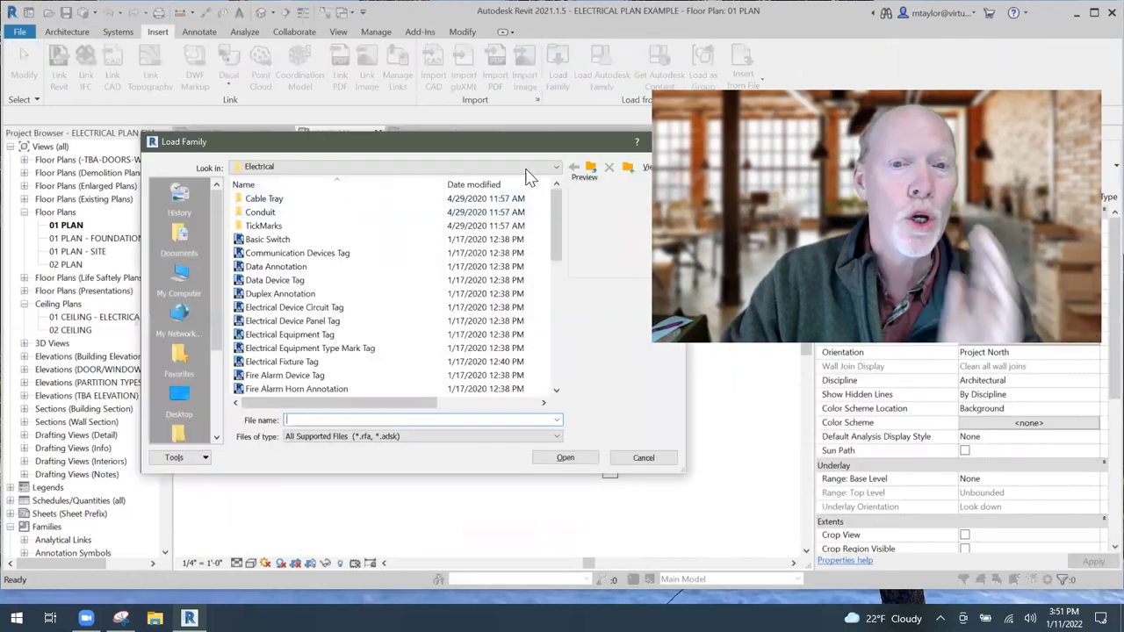
left_click(591, 167)
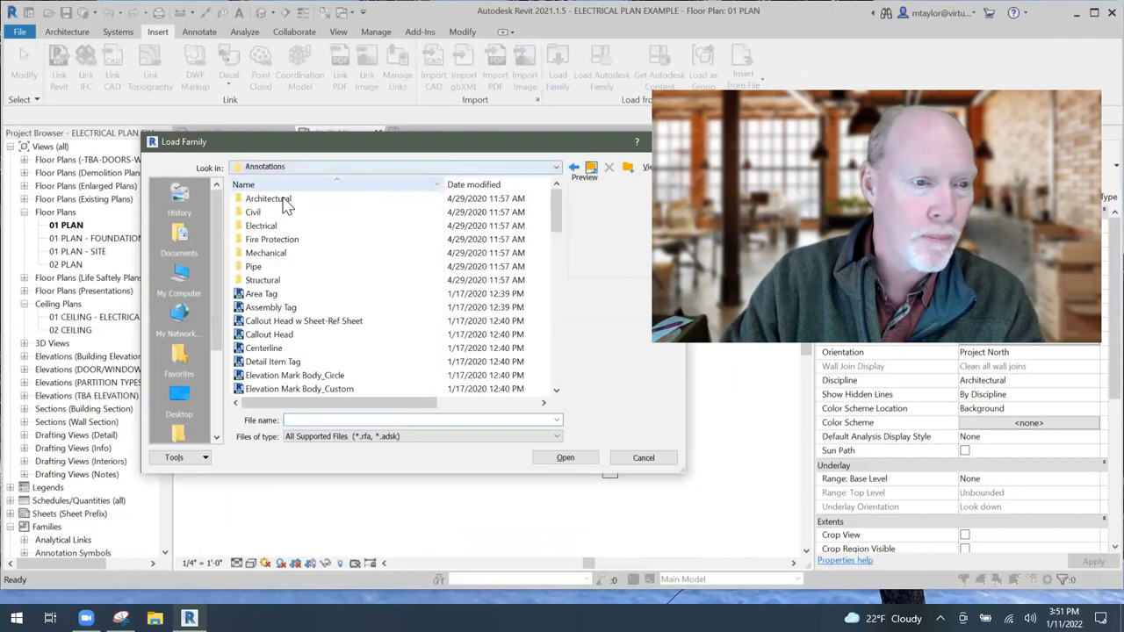
left_click(590, 167)
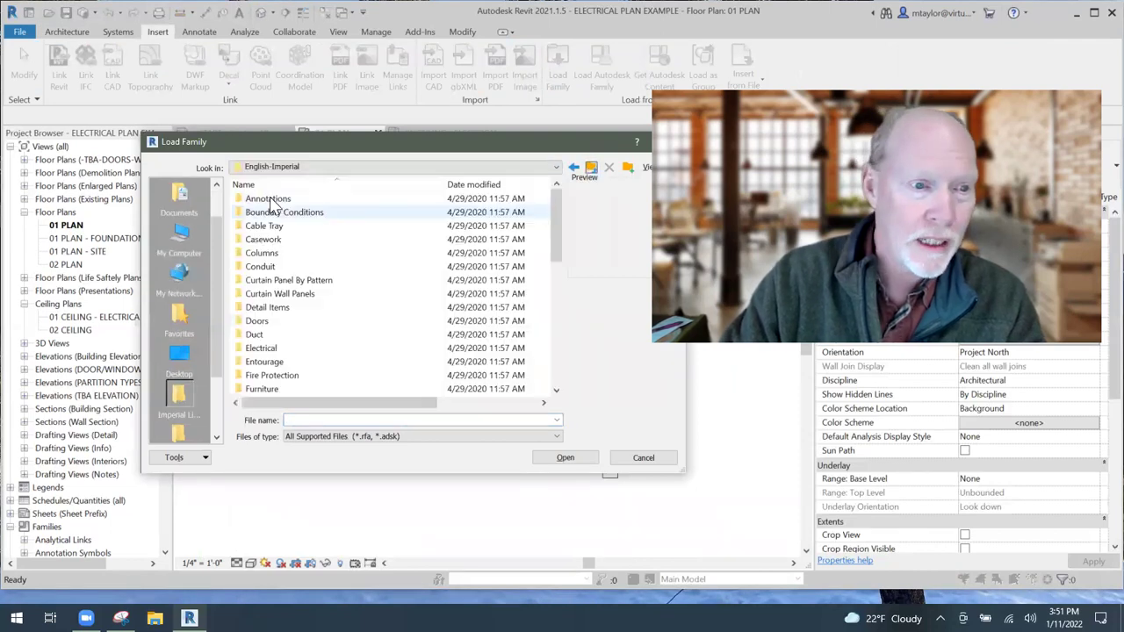
left_click(590, 167)
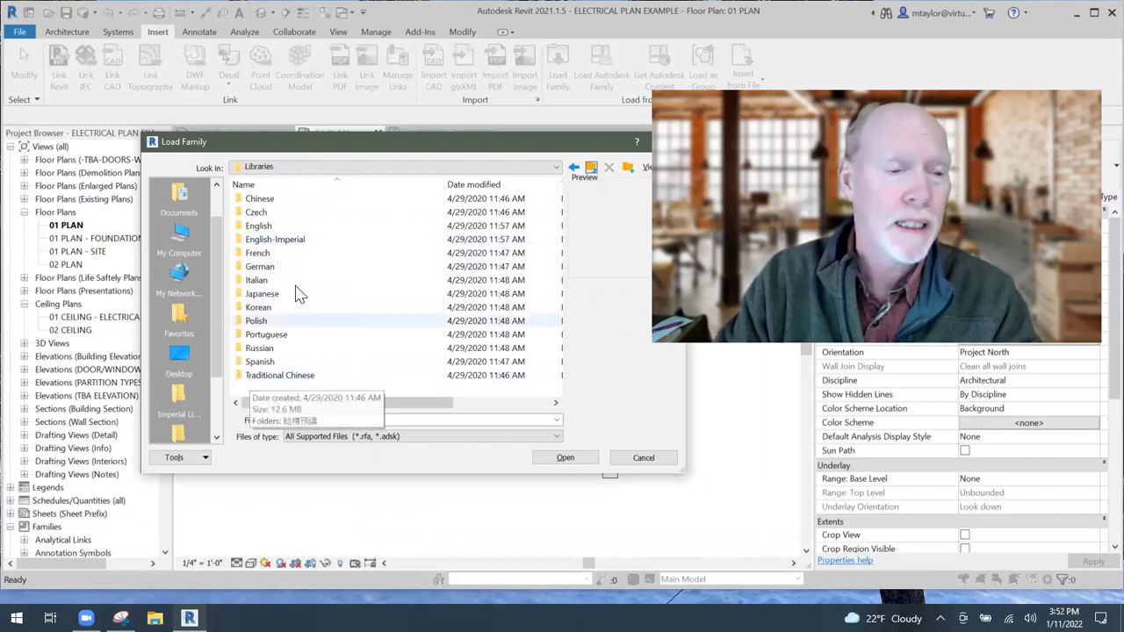
double_click(307, 240)
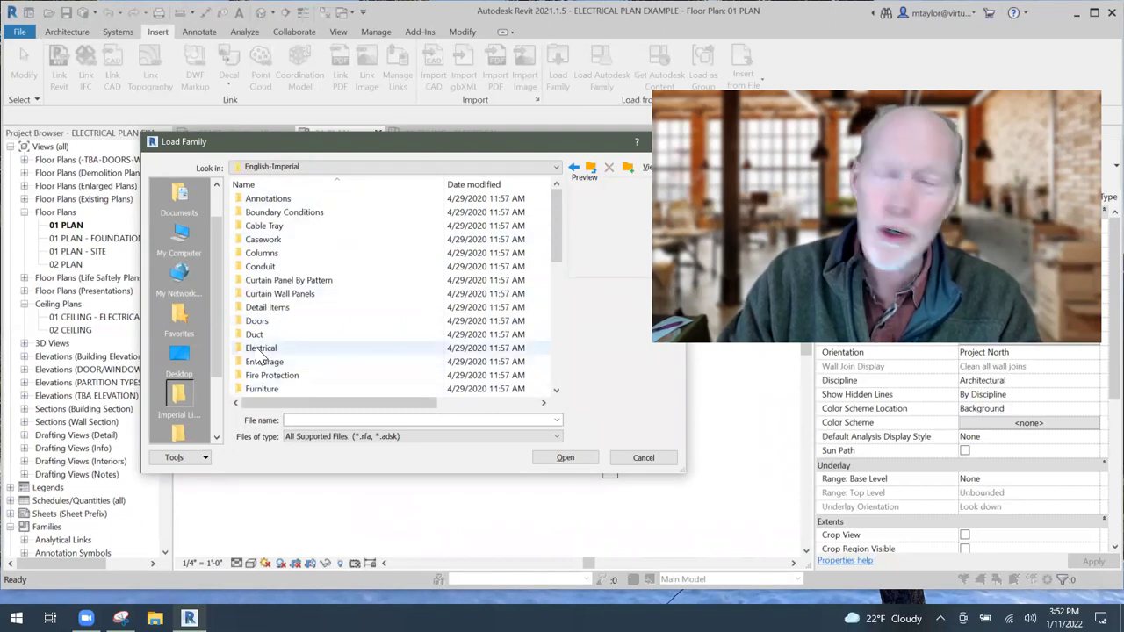
Step: Browse Electrical > MEP > Electric Power > Terminals to list the receptacle and switch families
scroll(262, 352, "down", 2)
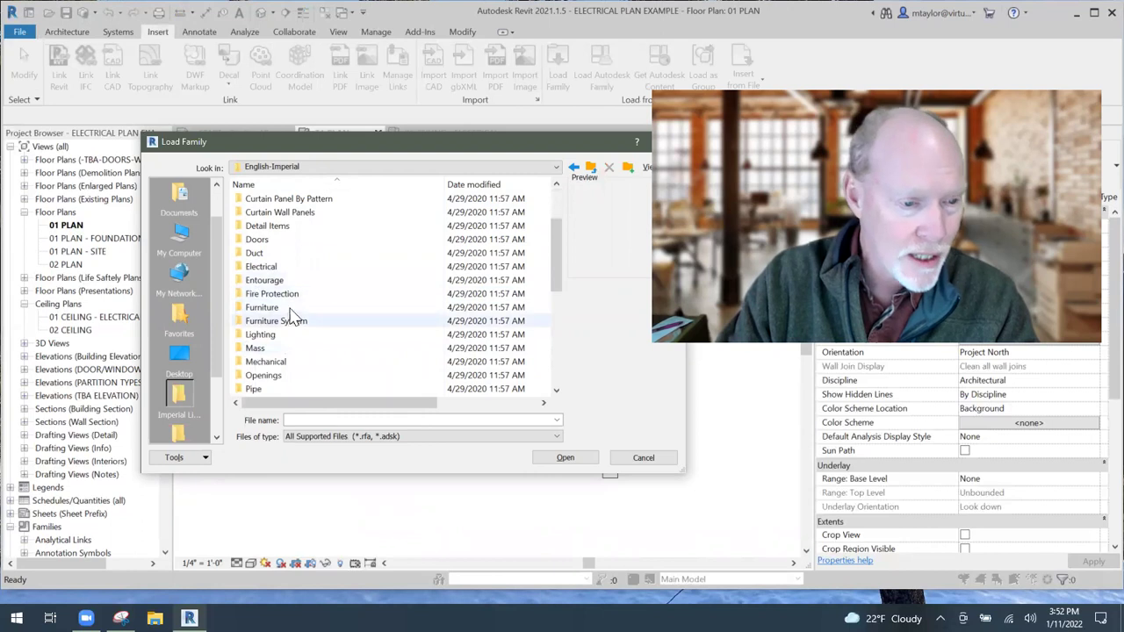
left_click(295, 268)
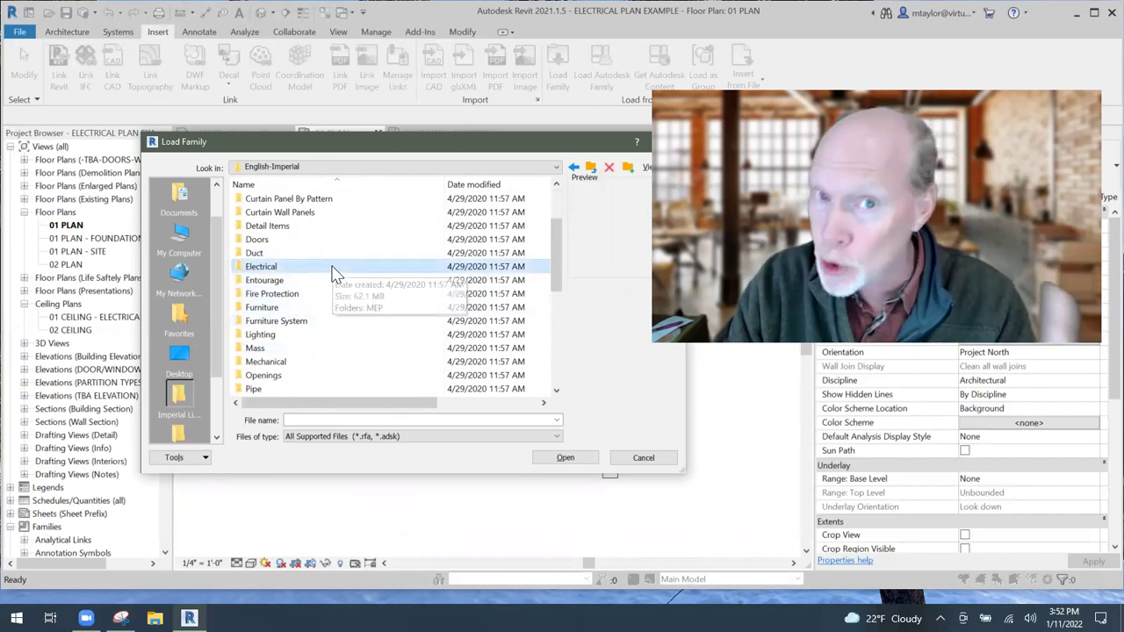
double_click(340, 269)
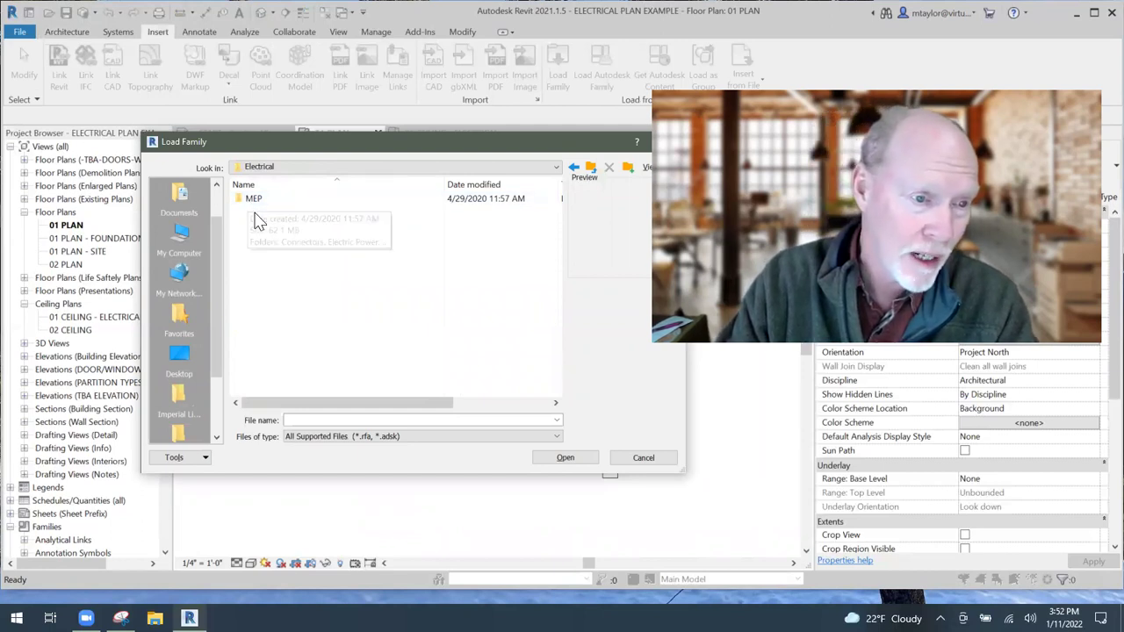
double_click(289, 205)
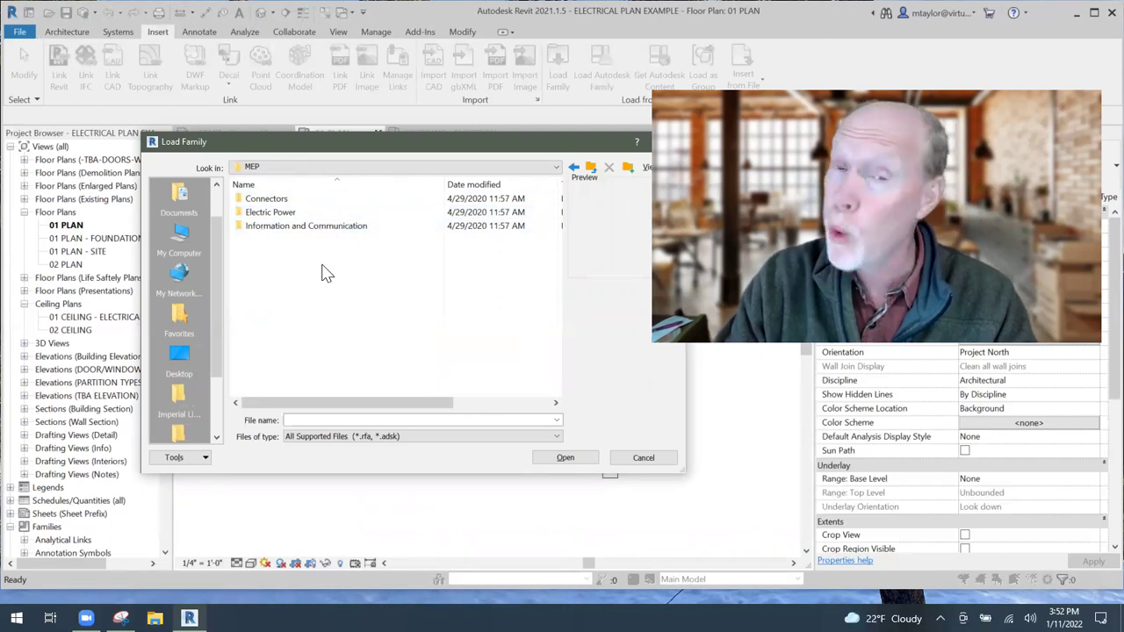
double_click(302, 217)
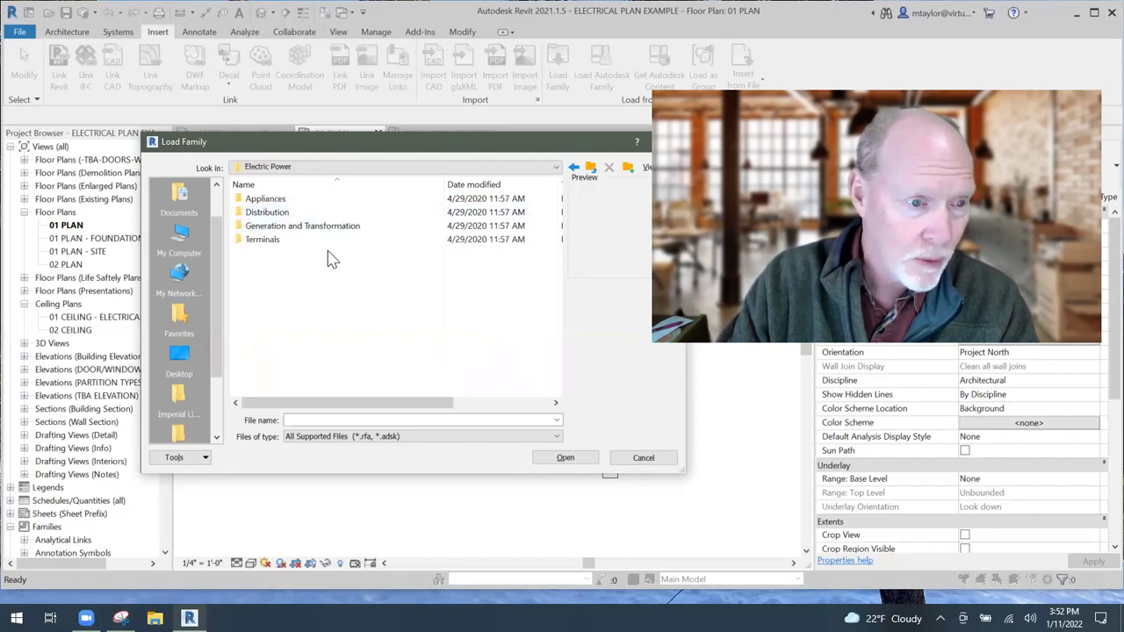
double_click(298, 213)
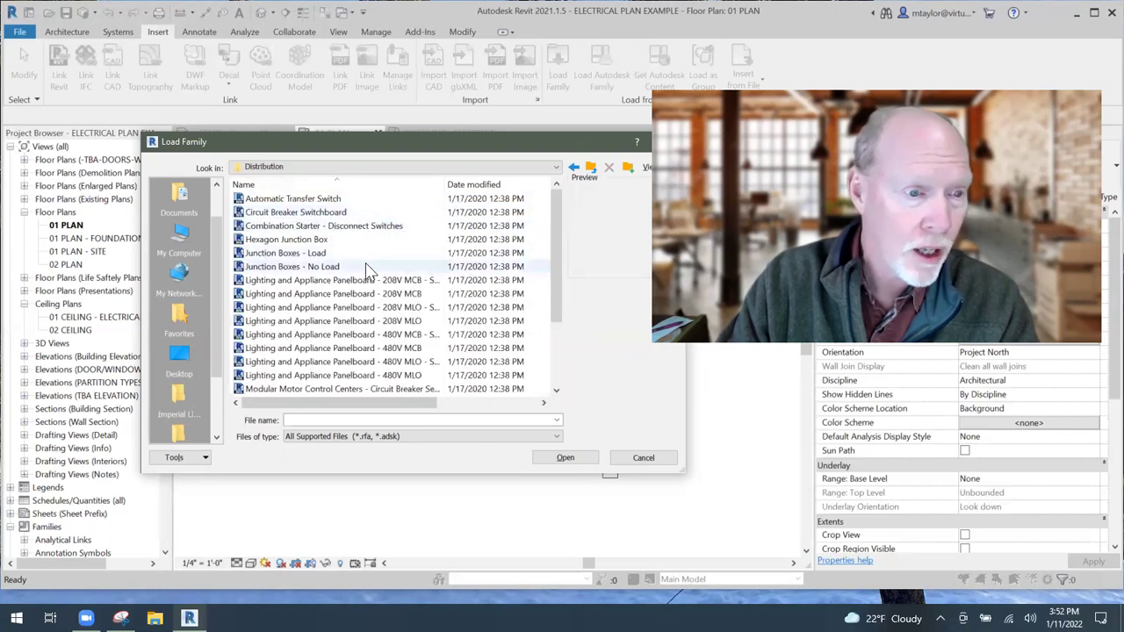
scroll(325, 303, "down", 3)
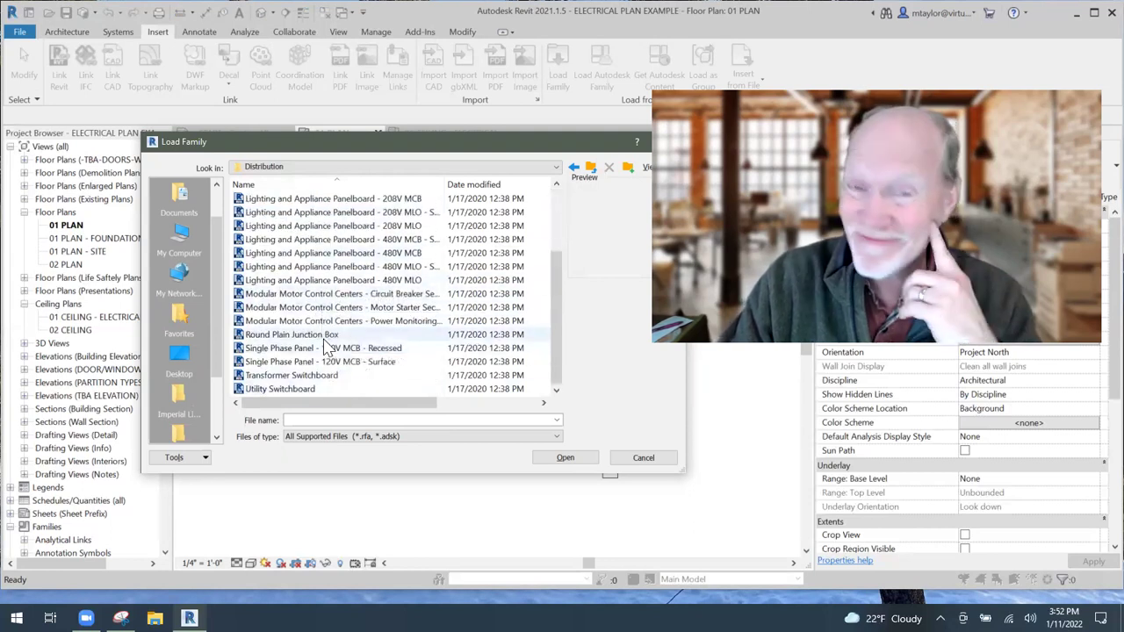
left_click(590, 167)
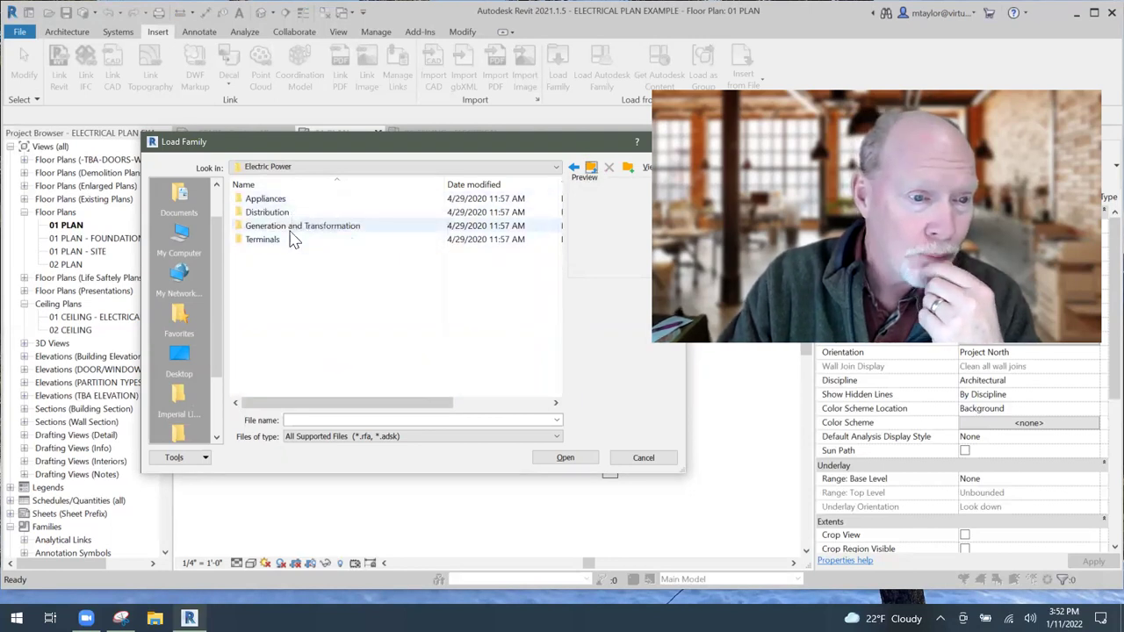
double_click(294, 240)
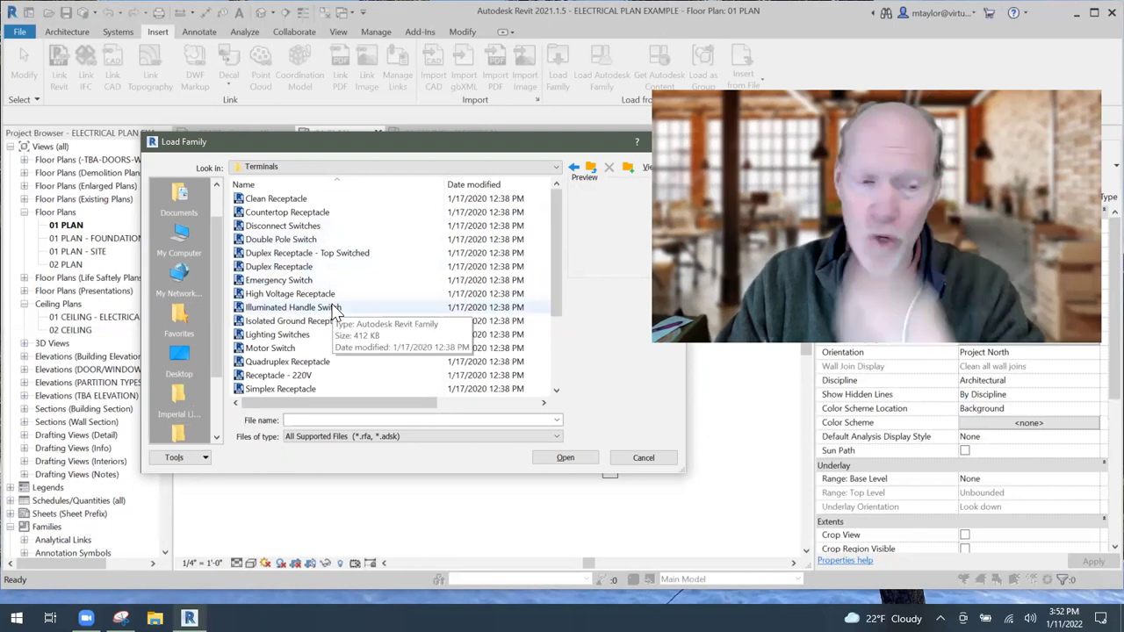
Step: Select Duplex Receptacle, Lighting Switches and Receptacle - 220V, then cancel Load Family without loading
left_click(302, 267)
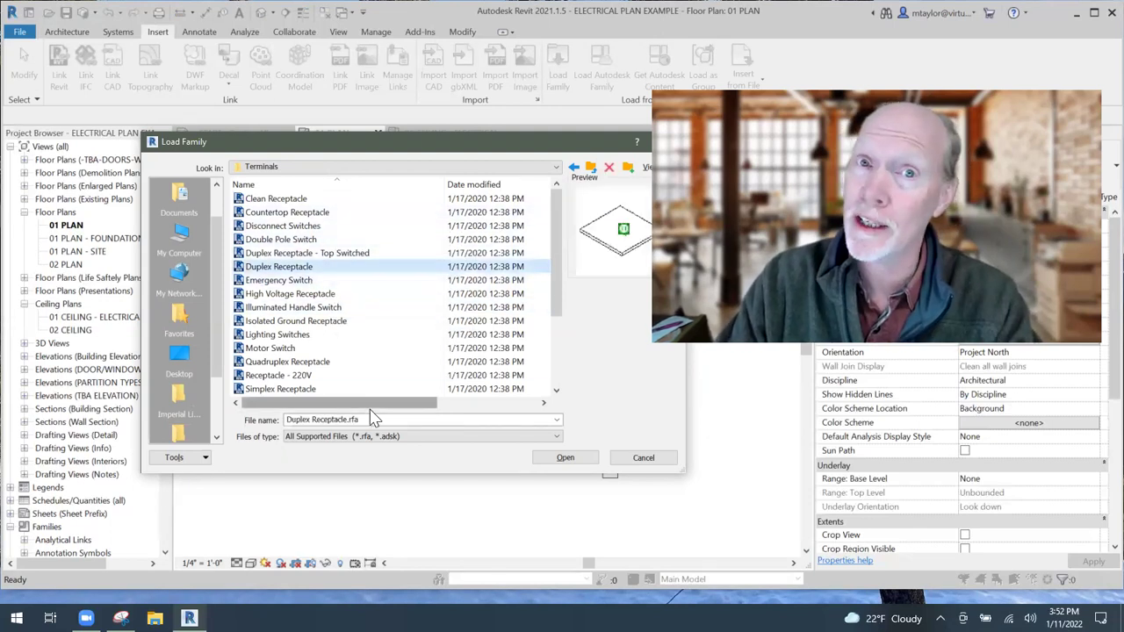
left_click(360, 336)
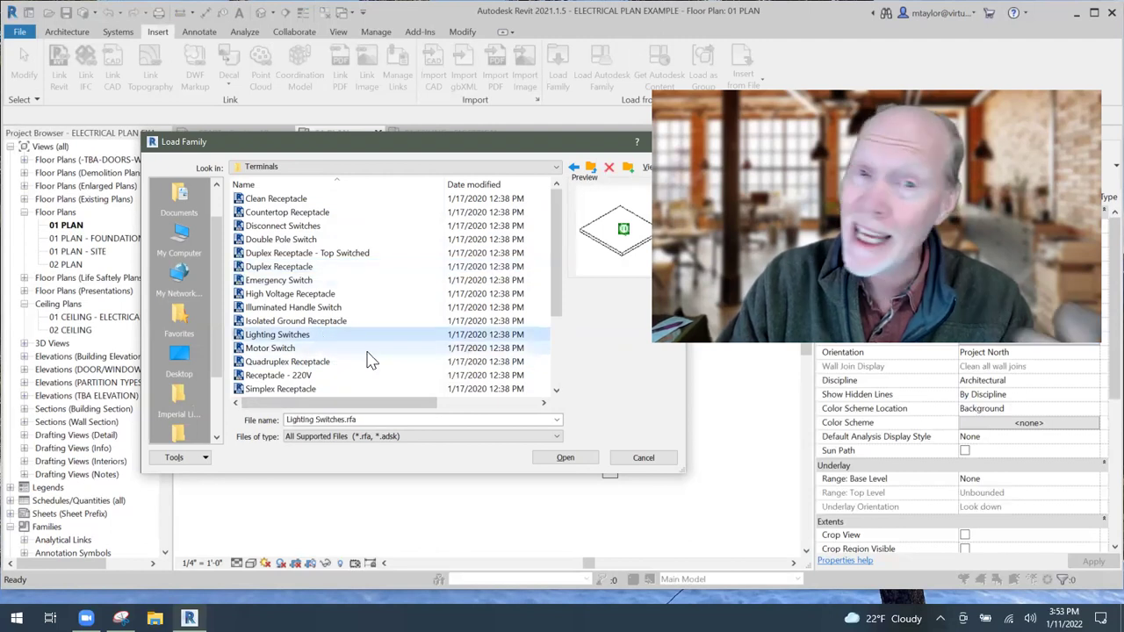
scroll(369, 332, "down", 2)
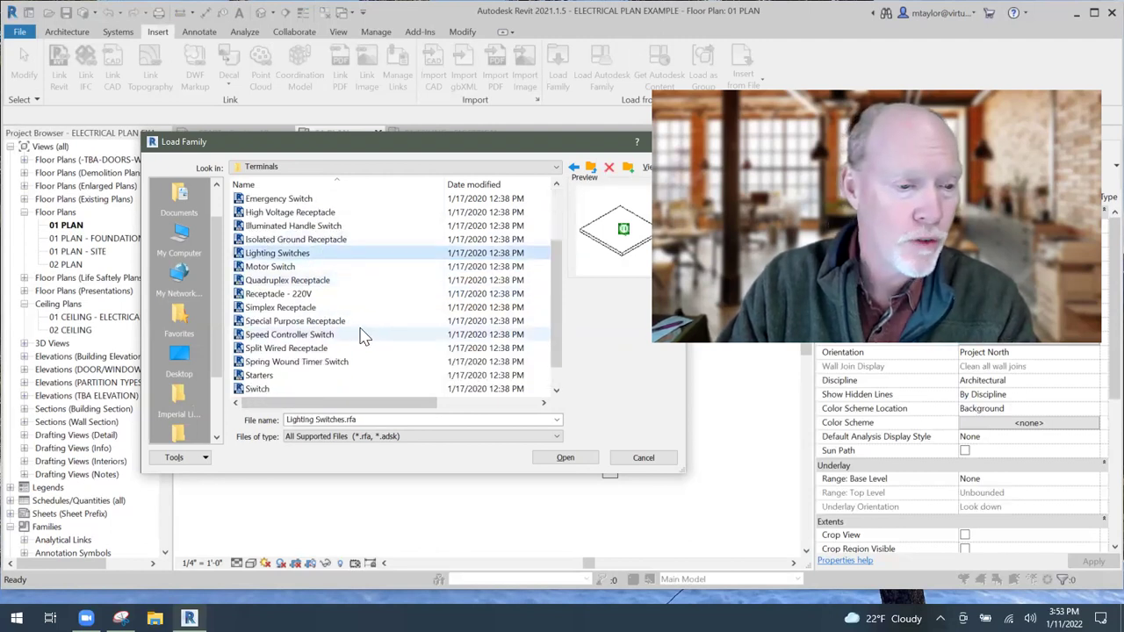
left_click(335, 295)
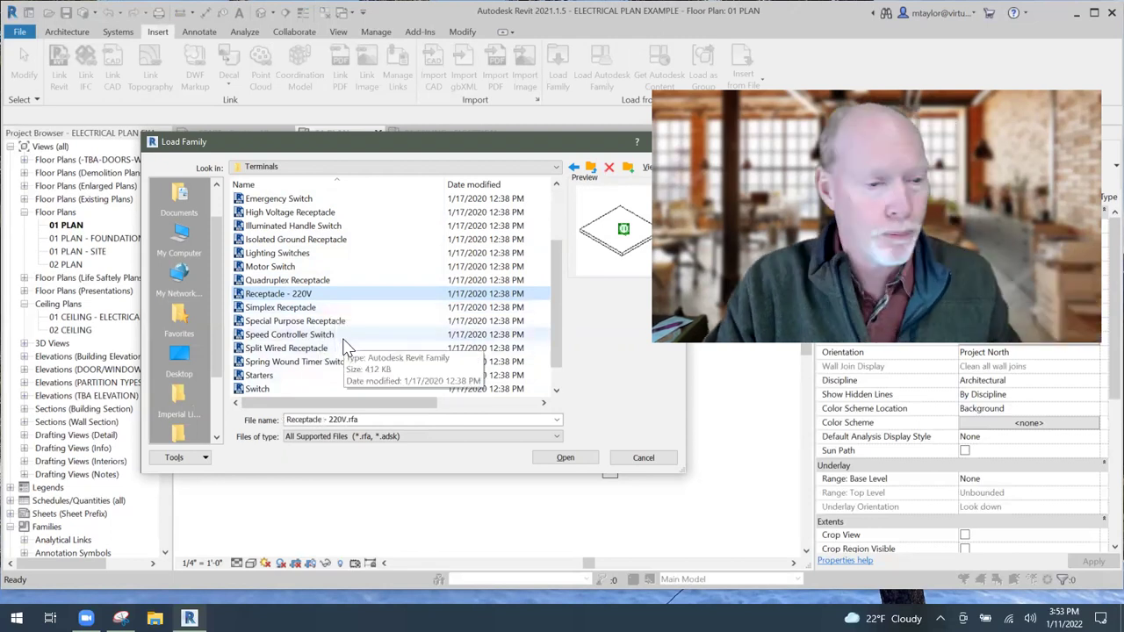
scroll(329, 296, "up", 1)
left_click(320, 293)
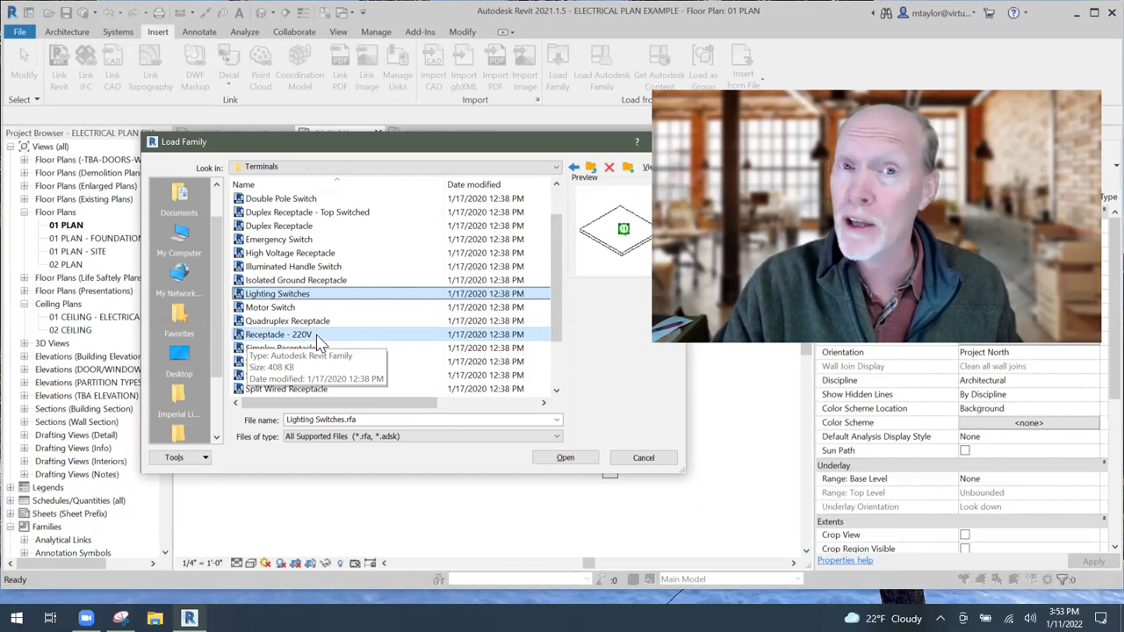
left_click(303, 335, "ctrl")
left_click(318, 227, "ctrl")
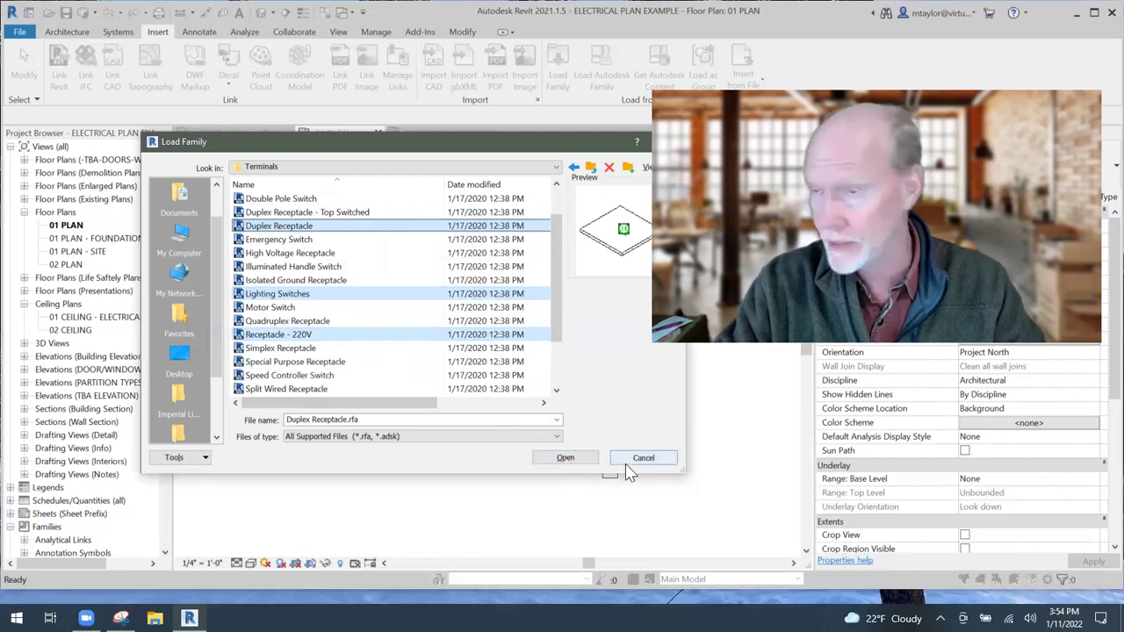
left_click(658, 467)
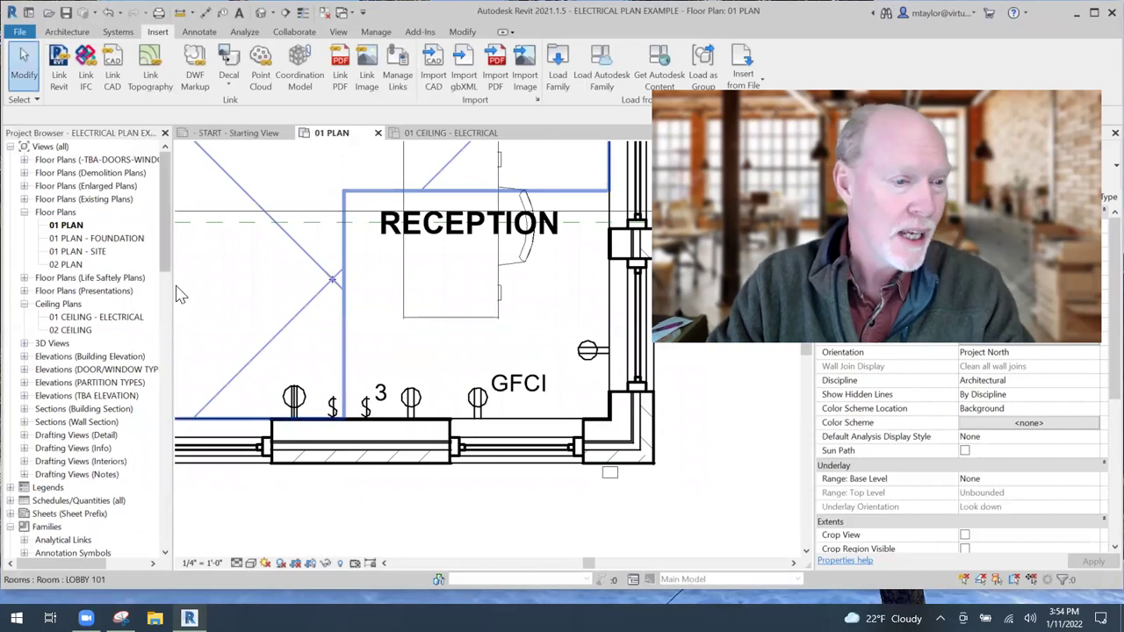
Step: Expand Duplex Receptacle in the Project Browser and open its Standard type
left_click_drag(163, 239, 159, 349)
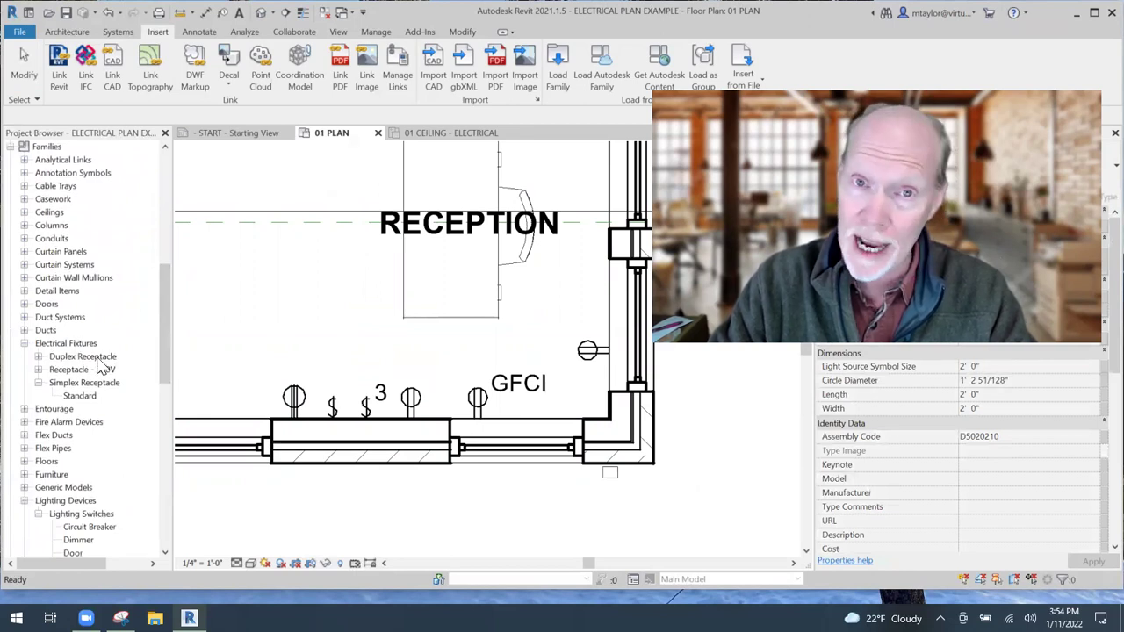
left_click(37, 356)
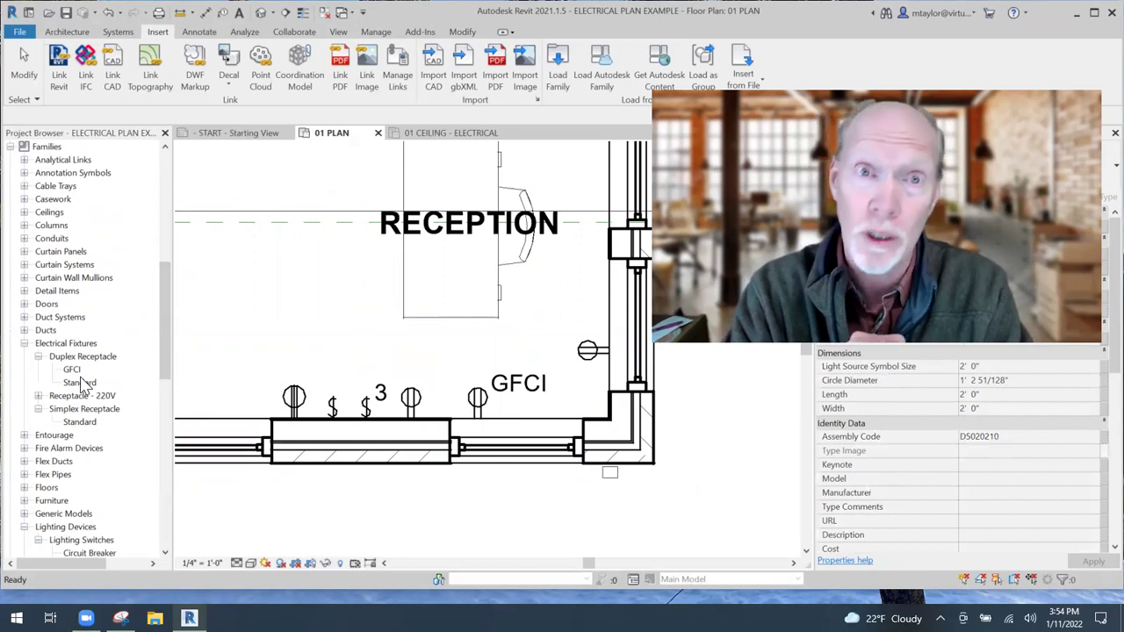
double_click(81, 383)
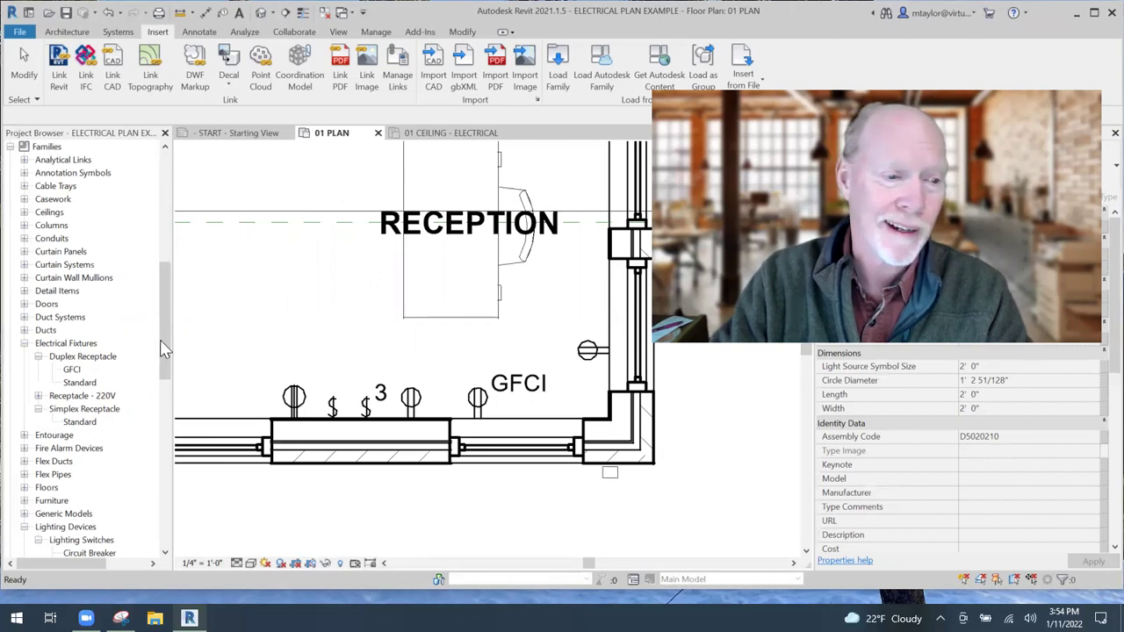
Step: Delete the Simplex Receptacle family from the project
left_click_drag(163, 291, 168, 319)
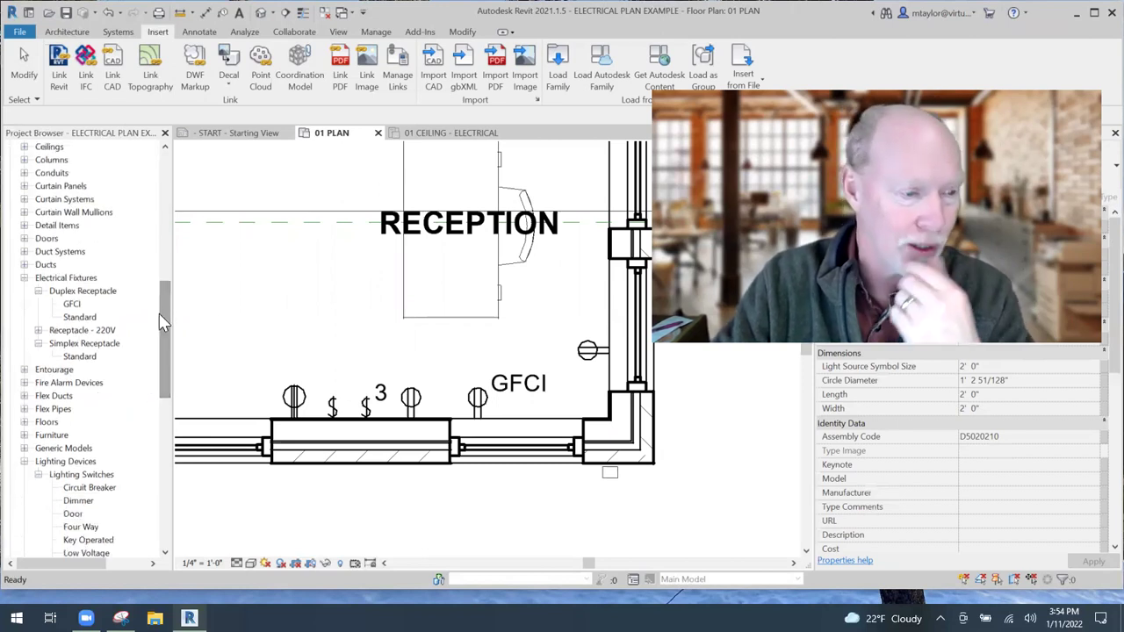
left_click(88, 348)
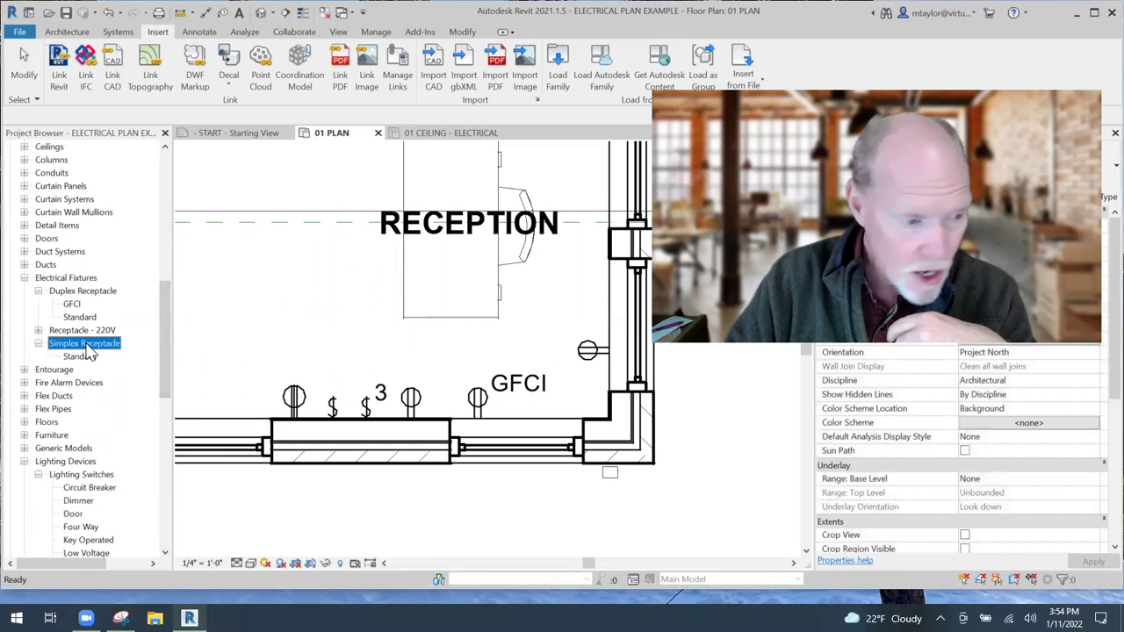
key("Delete")
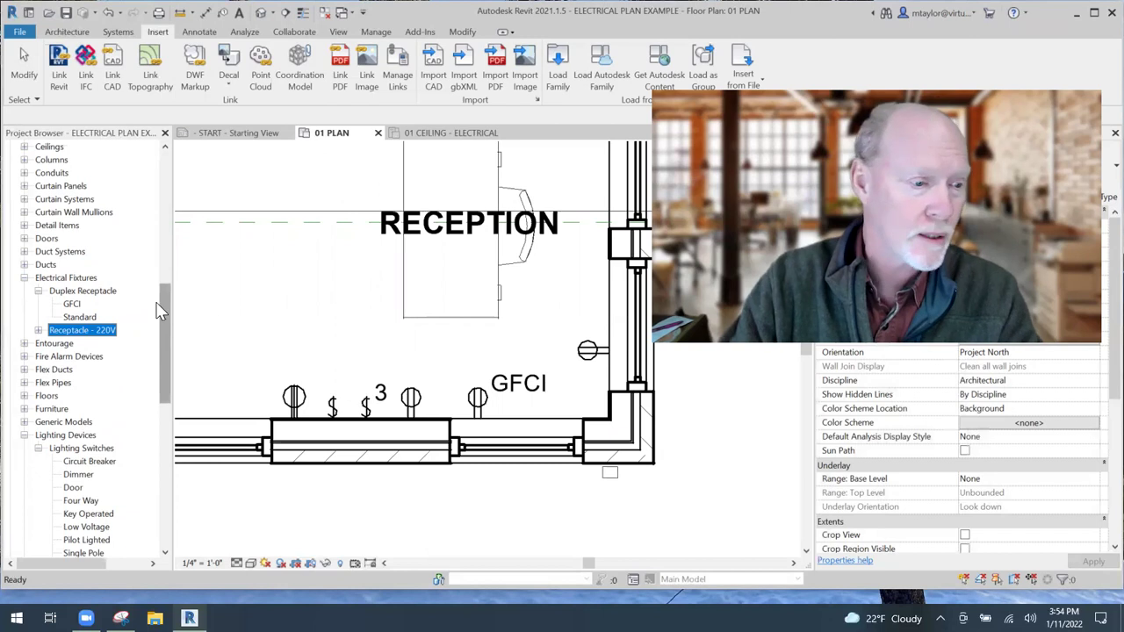
Step: Expand Lighting Switches to list its Dimmer, Four Way, Single Pole, Three Way and Timer types
scroll(165, 306, "down", 1)
left_click_drag(167, 309, 169, 327)
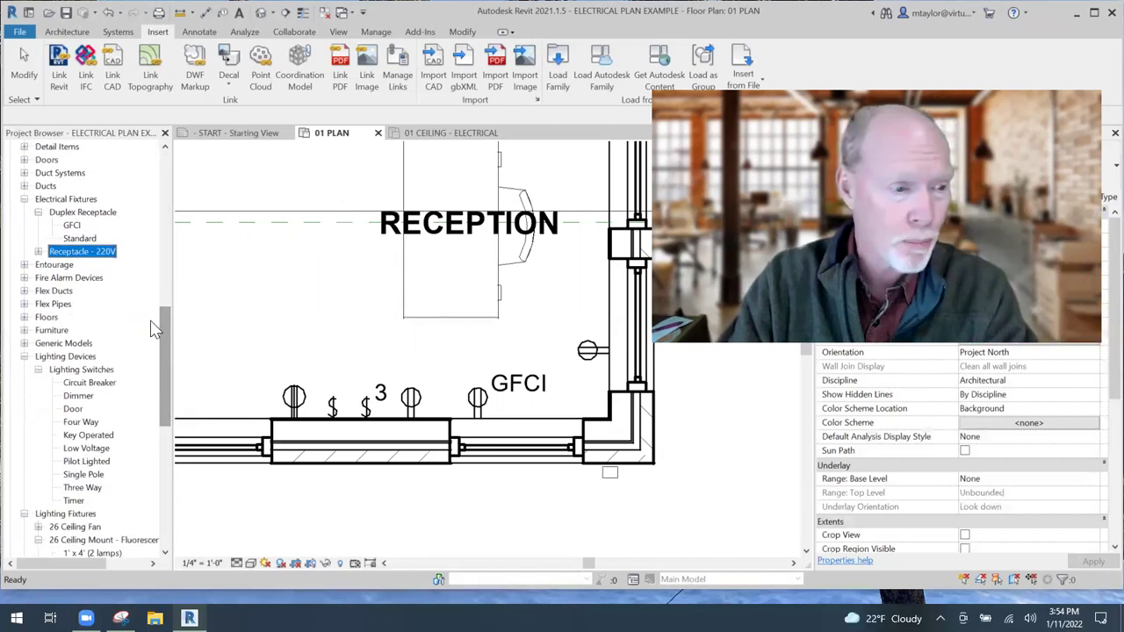
left_click(39, 369)
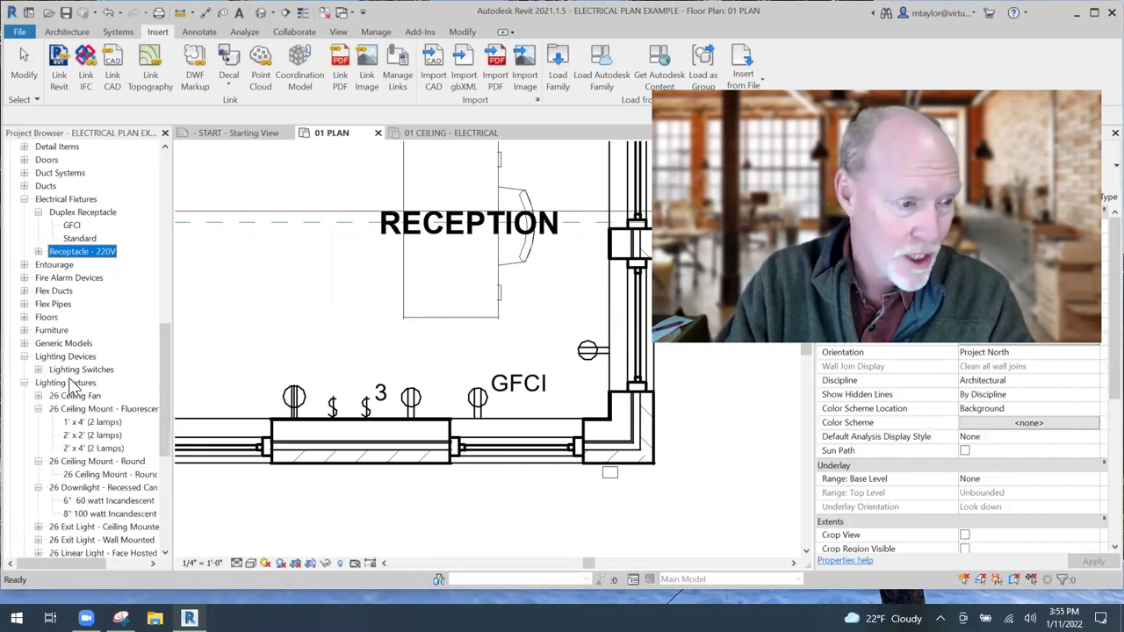
left_click(38, 370)
left_click_drag(164, 336, 169, 367)
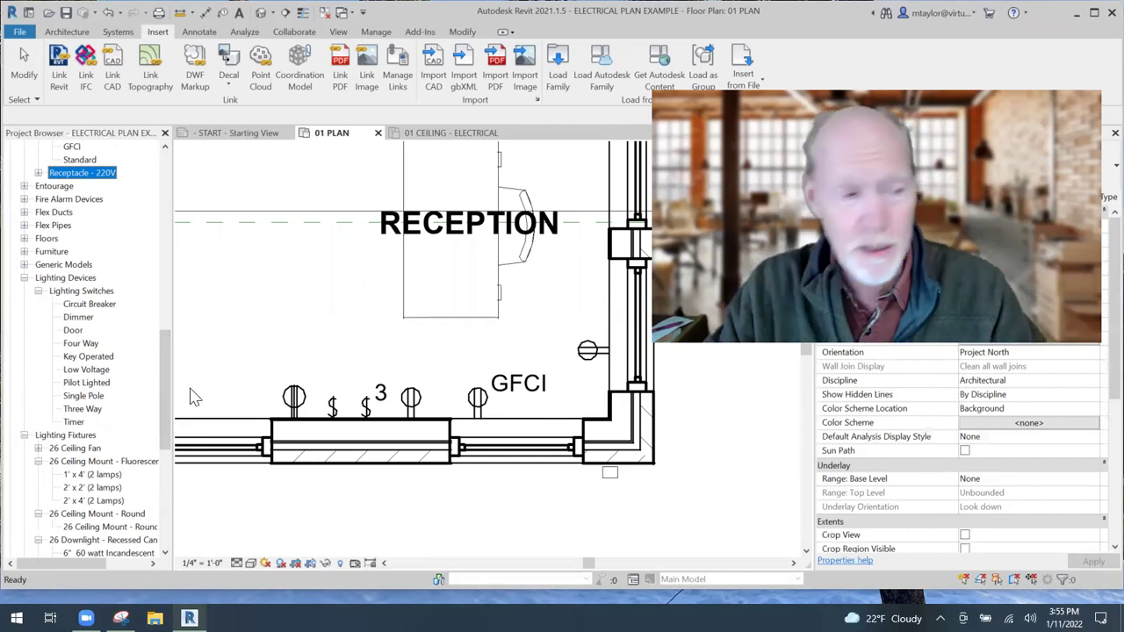
Step: Create a Single Pole switch instance on the wall beside RECEPTION, near the GFCI receptacle
left_click(88, 396)
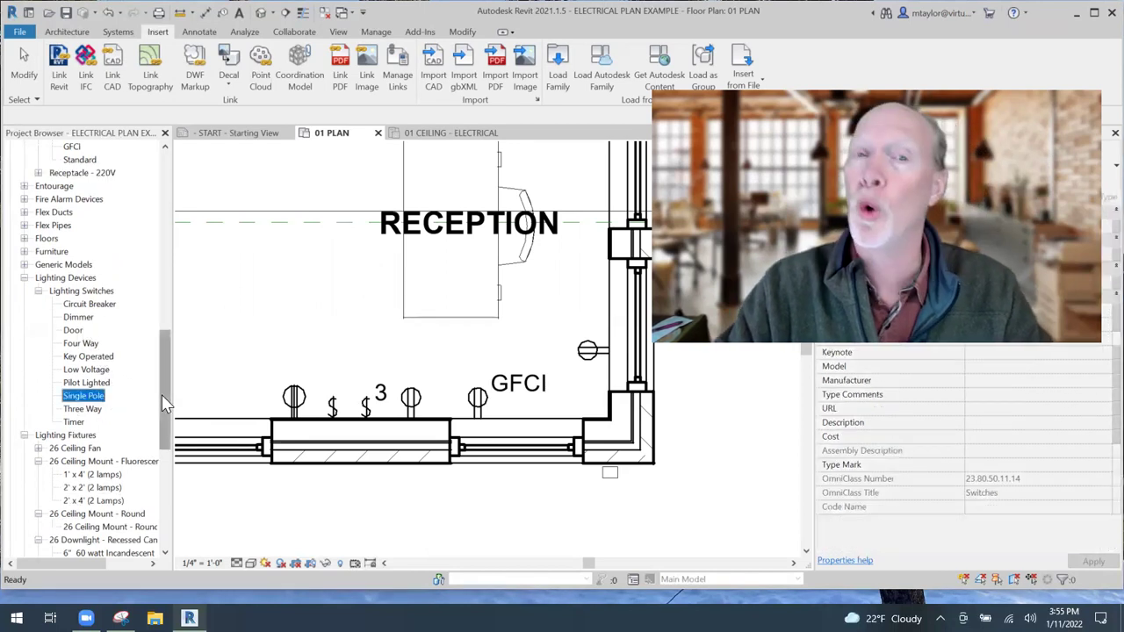
right_click(93, 400)
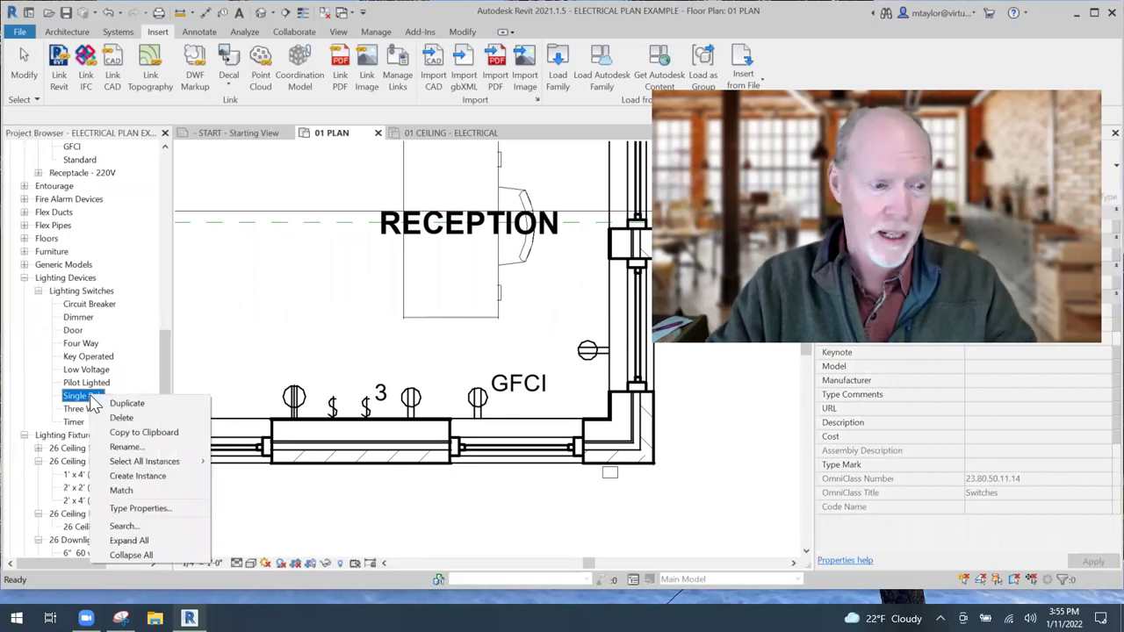
left_click(154, 478)
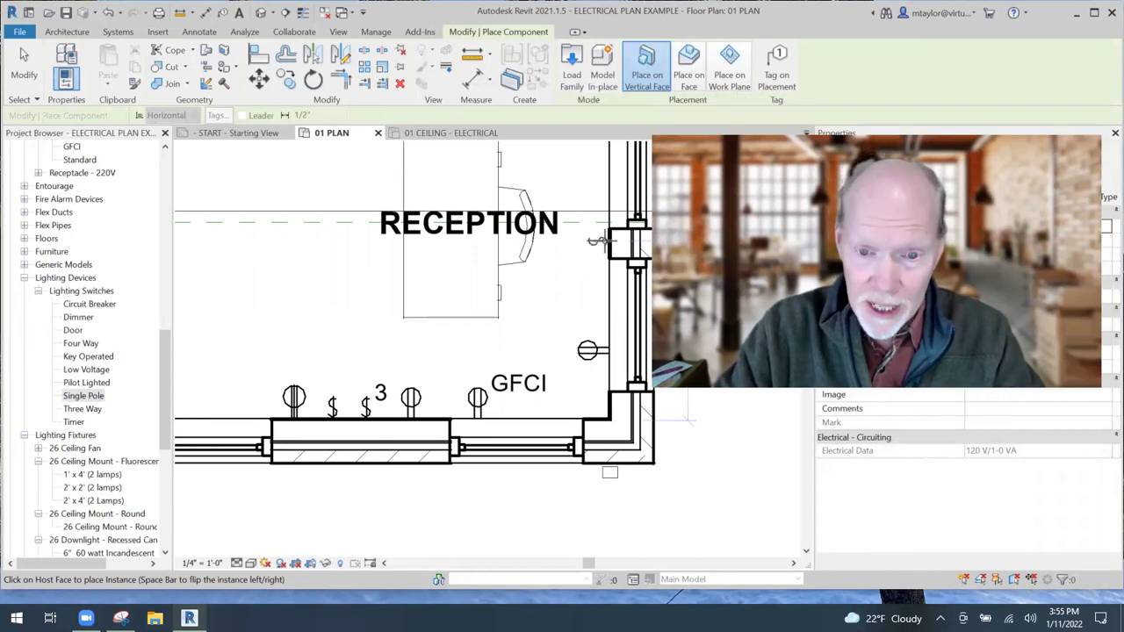
scroll(587, 250, "up", 3)
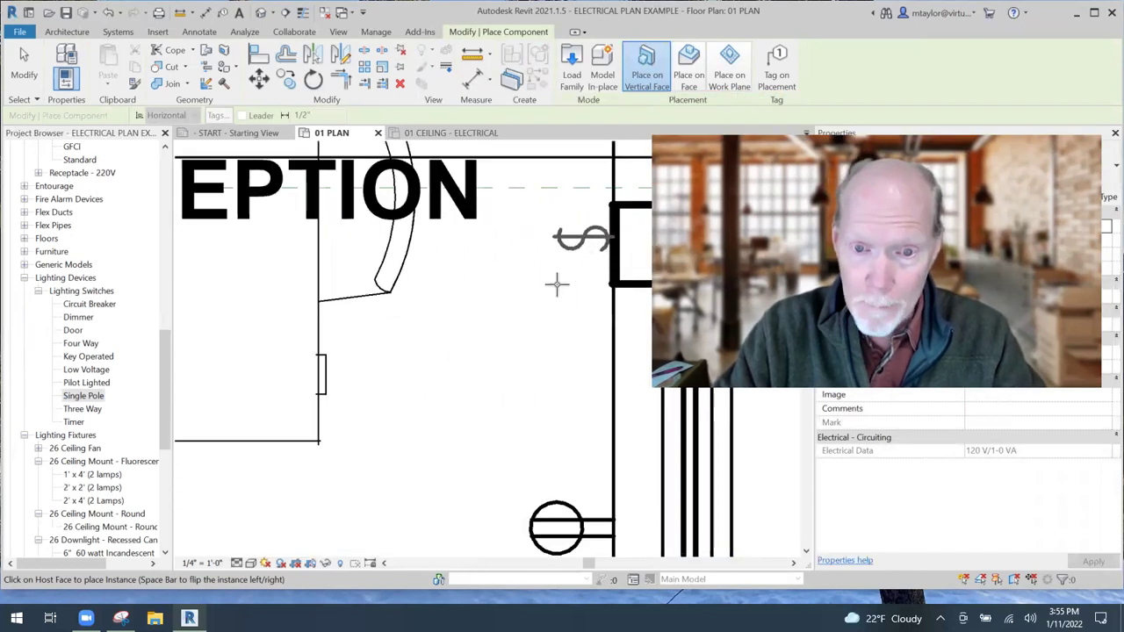
scroll(605, 239, "down", 2)
scroll(536, 313, "down", 2)
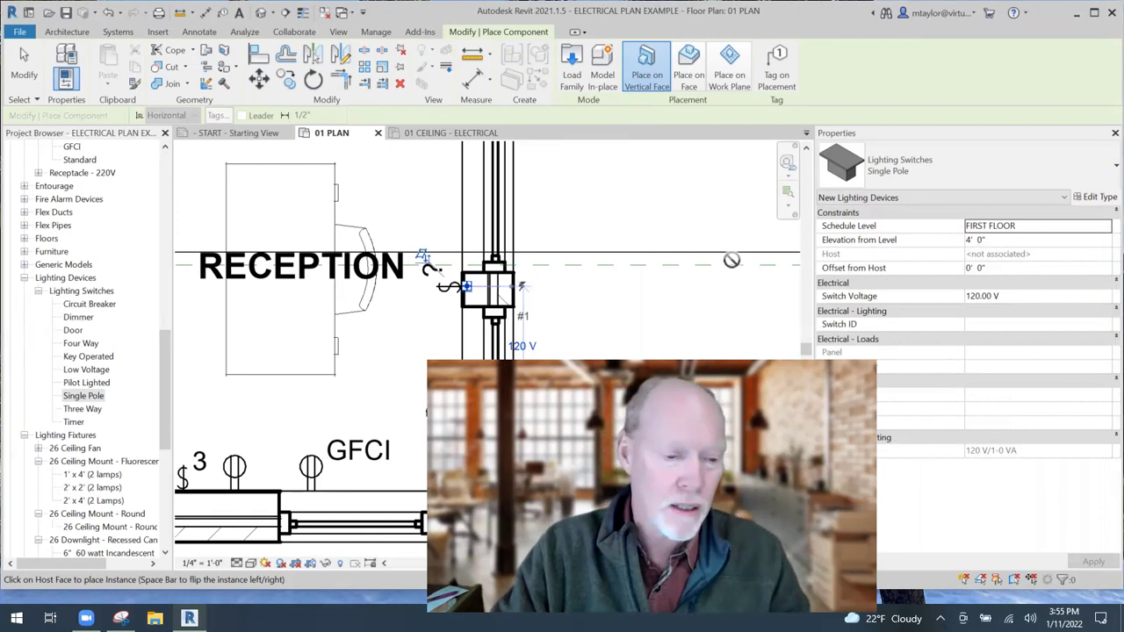
key("Escape")
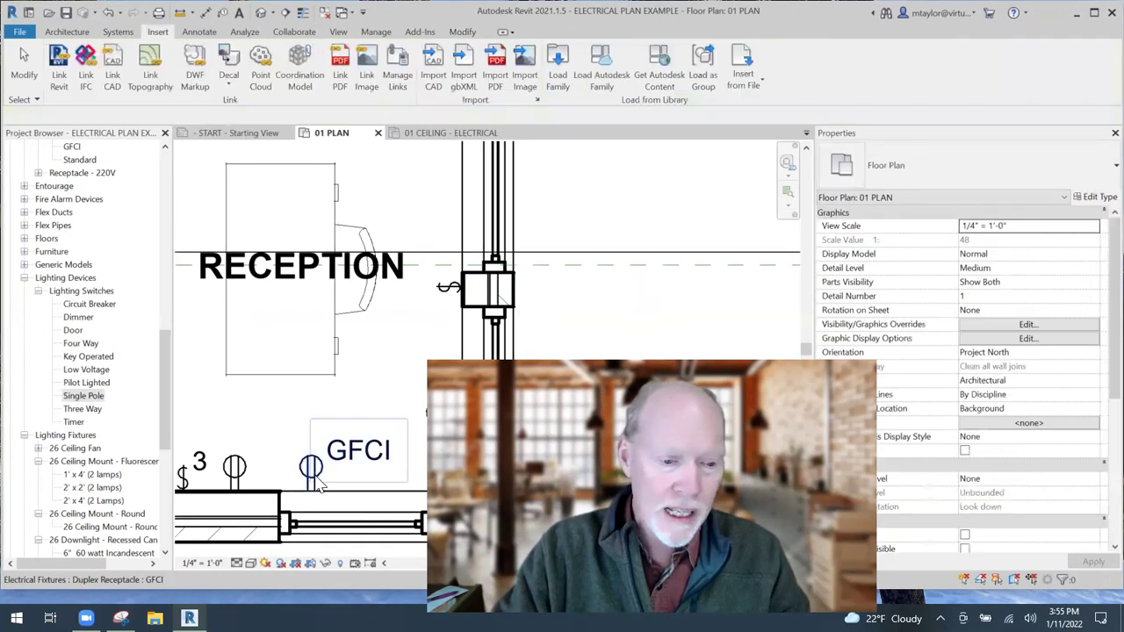
left_click(374, 452)
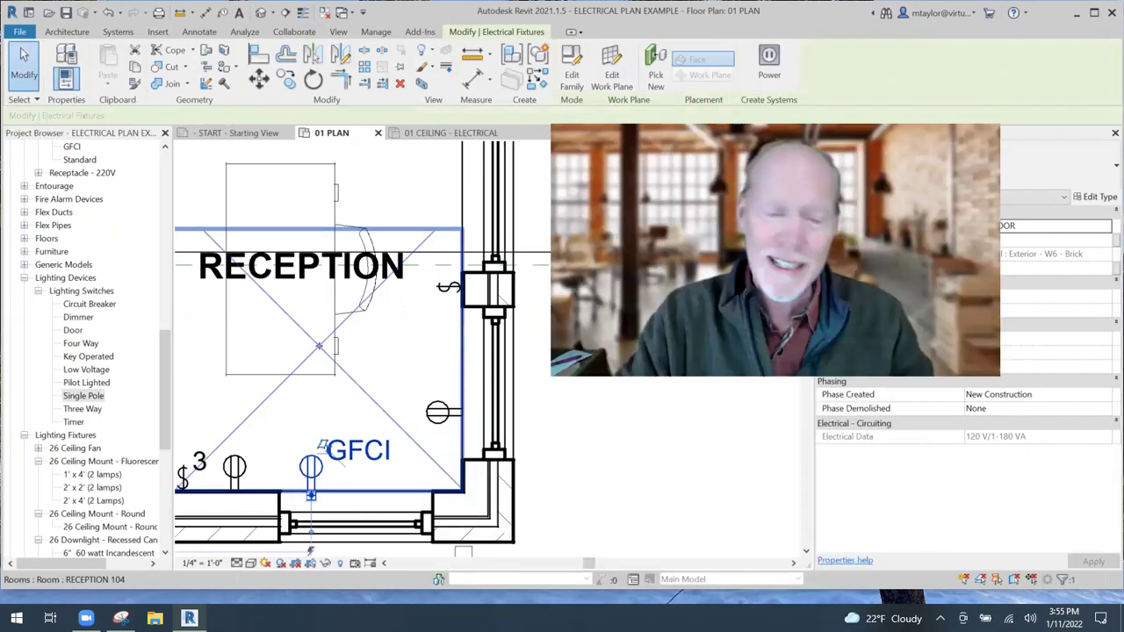
left_click(579, 461)
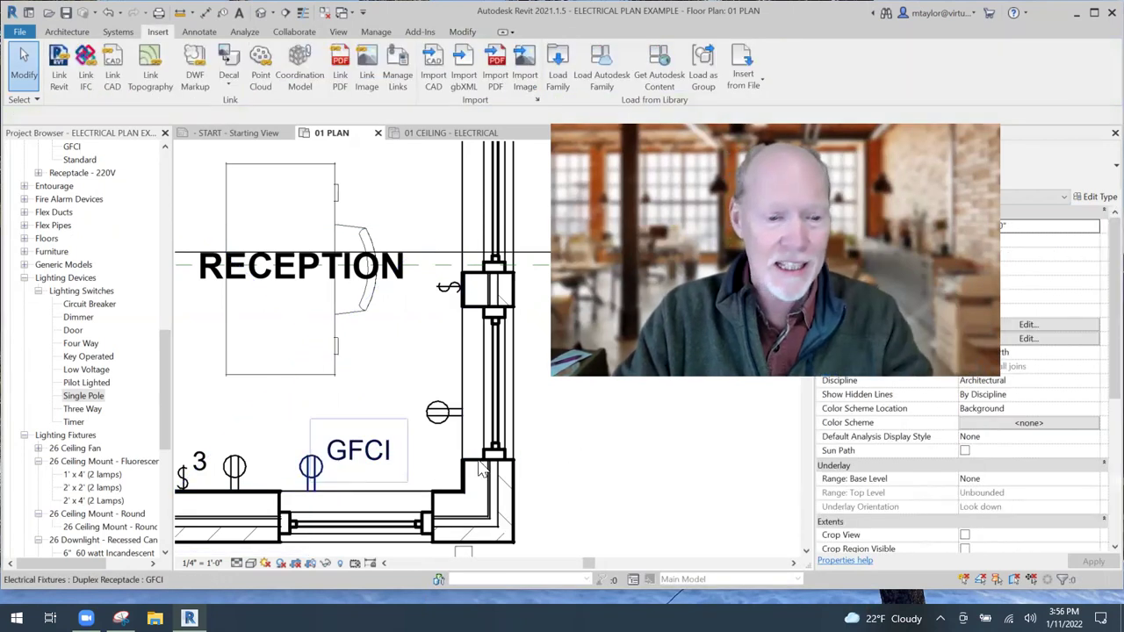
scroll(477, 461, "down", 1)
middle_click_drag(436, 436, 607, 404)
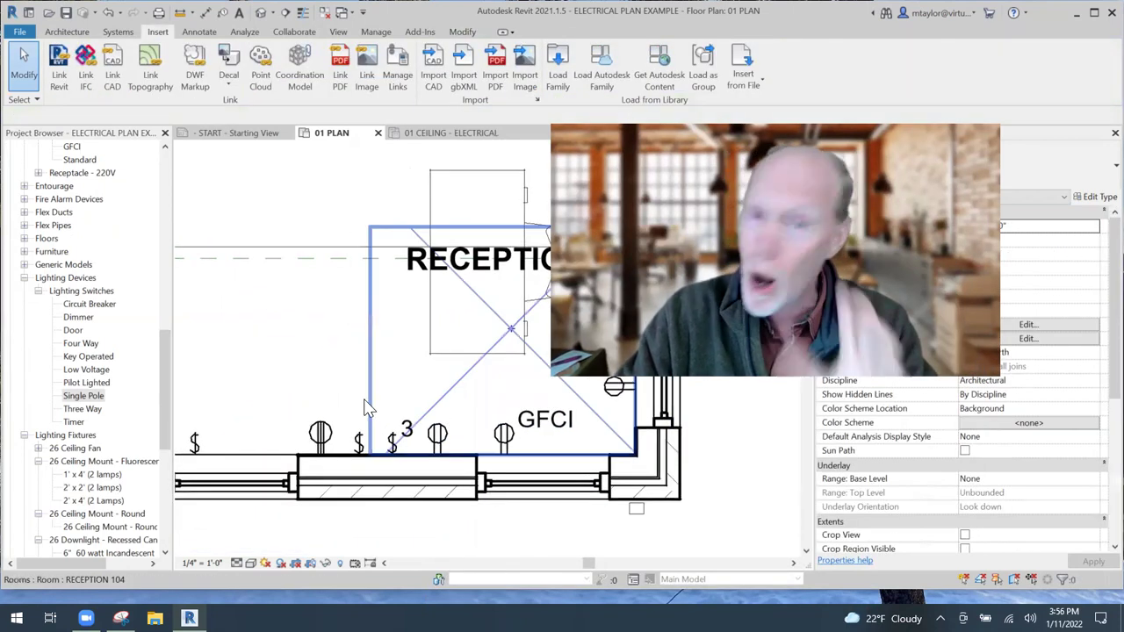
middle_click_drag(348, 410, 358, 406)
scroll(372, 410, "up", 2)
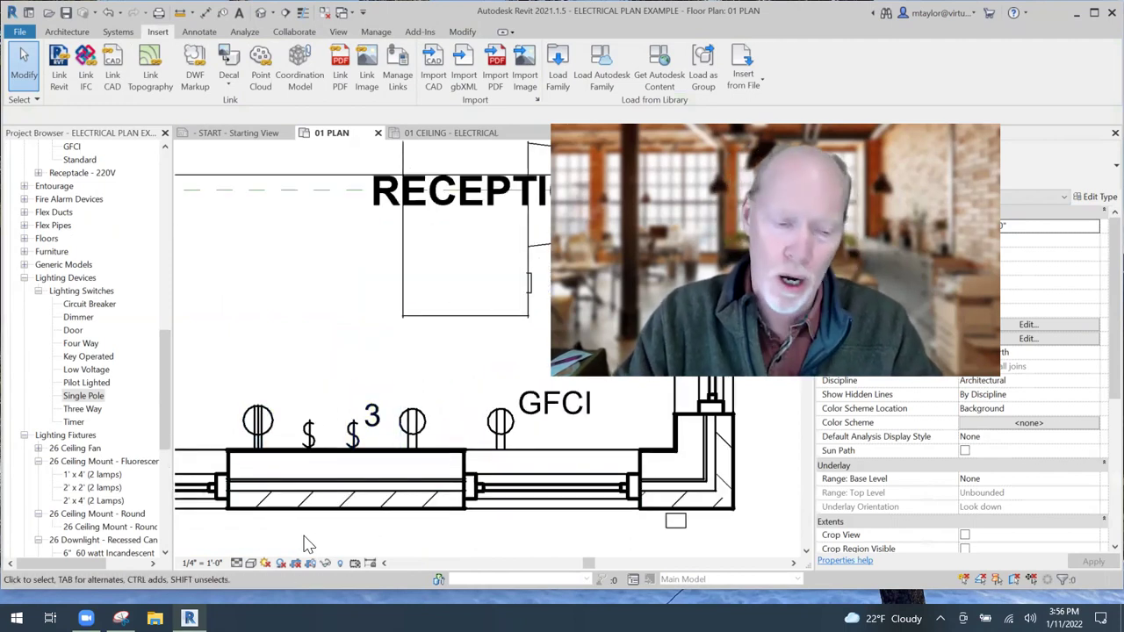
middle_click_drag(301, 539, 409, 527)
scroll(243, 528, "down", 1)
middle_click_drag(243, 527, 416, 521)
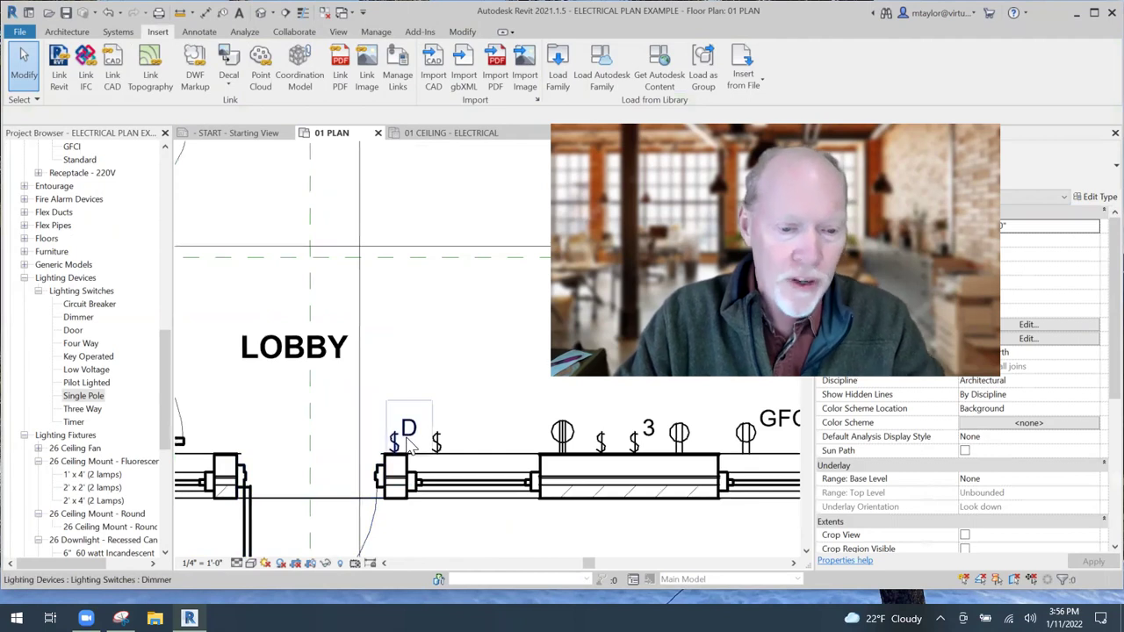
scroll(407, 446, "up", 1)
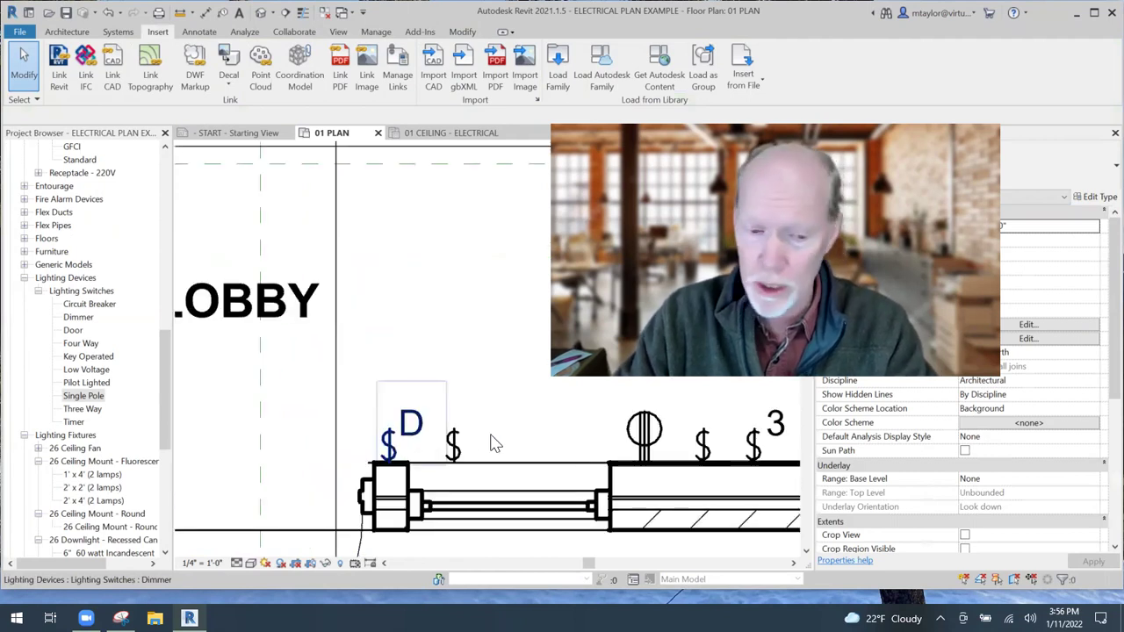
middle_click_drag(511, 442, 388, 431)
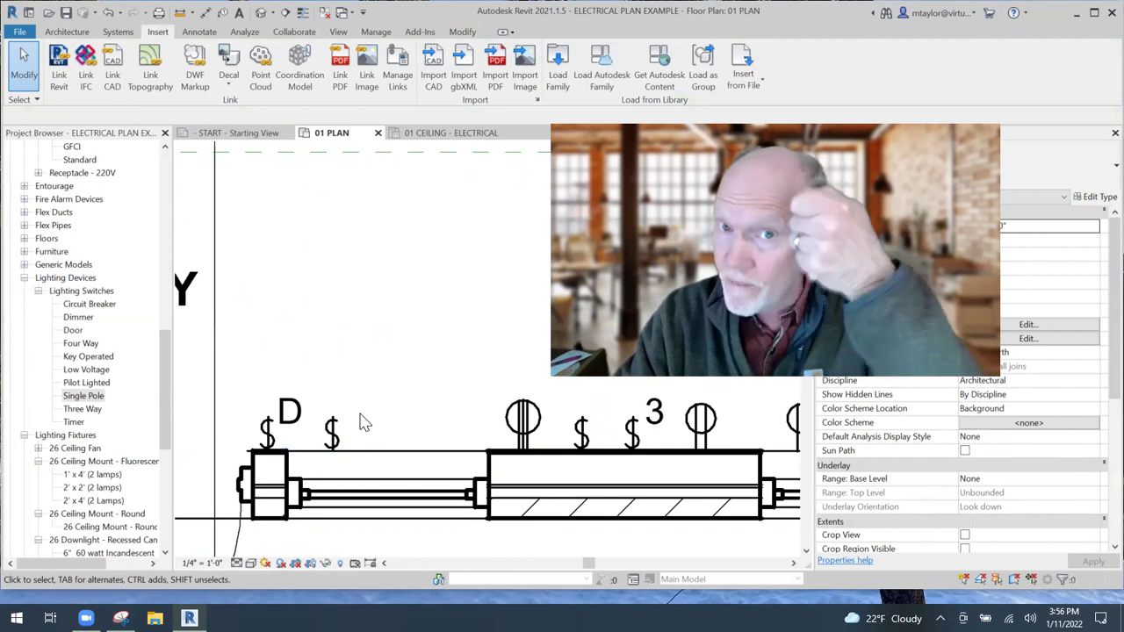
middle_click_drag(431, 401, 281, 404)
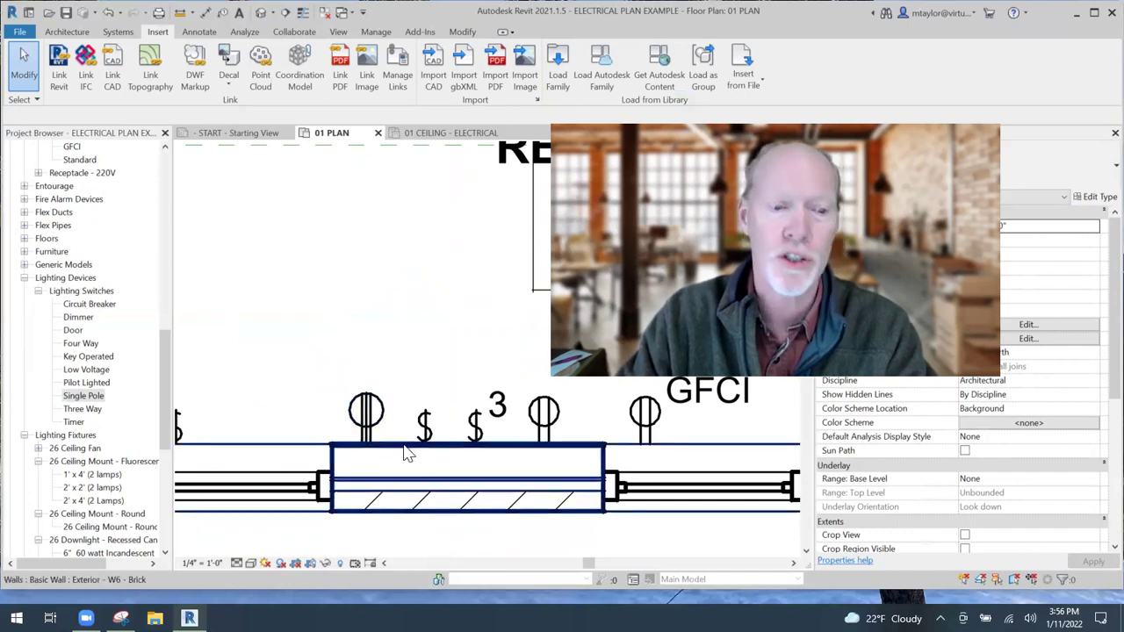
middle_click_drag(488, 467, 348, 451)
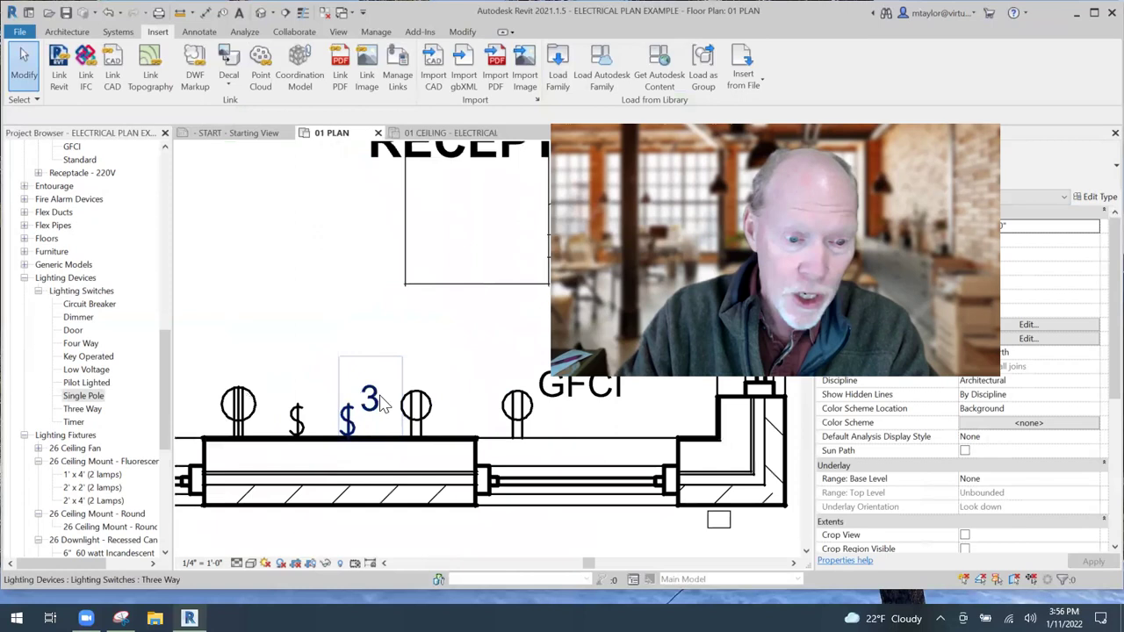
middle_click_drag(449, 440, 397, 428)
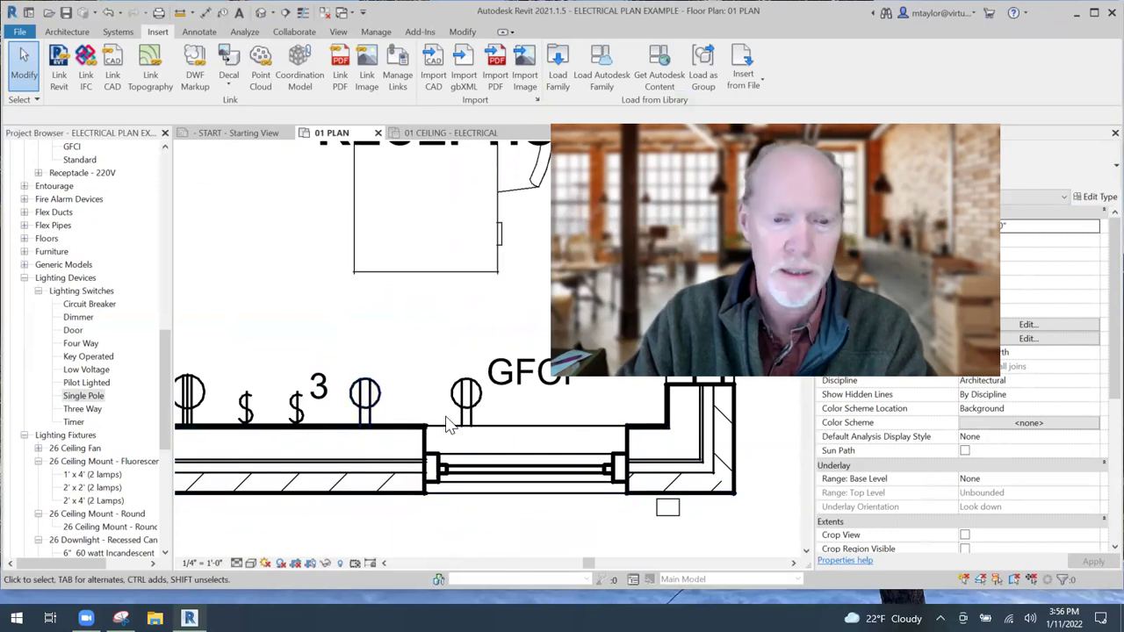
scroll(446, 416, "down", 2)
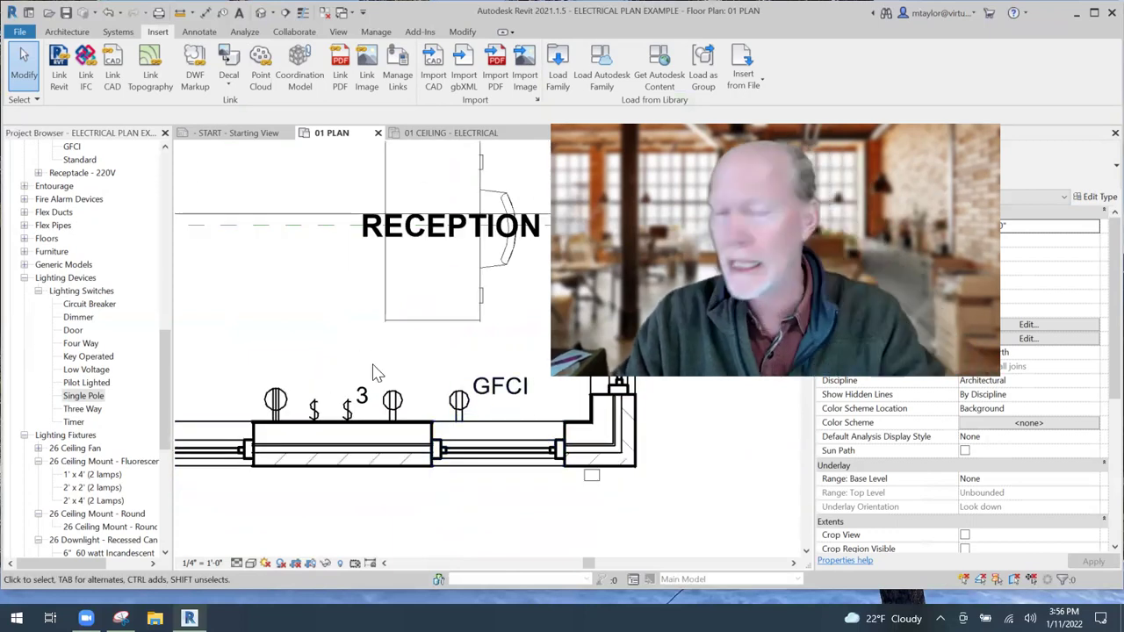
scroll(470, 363, "down", 1)
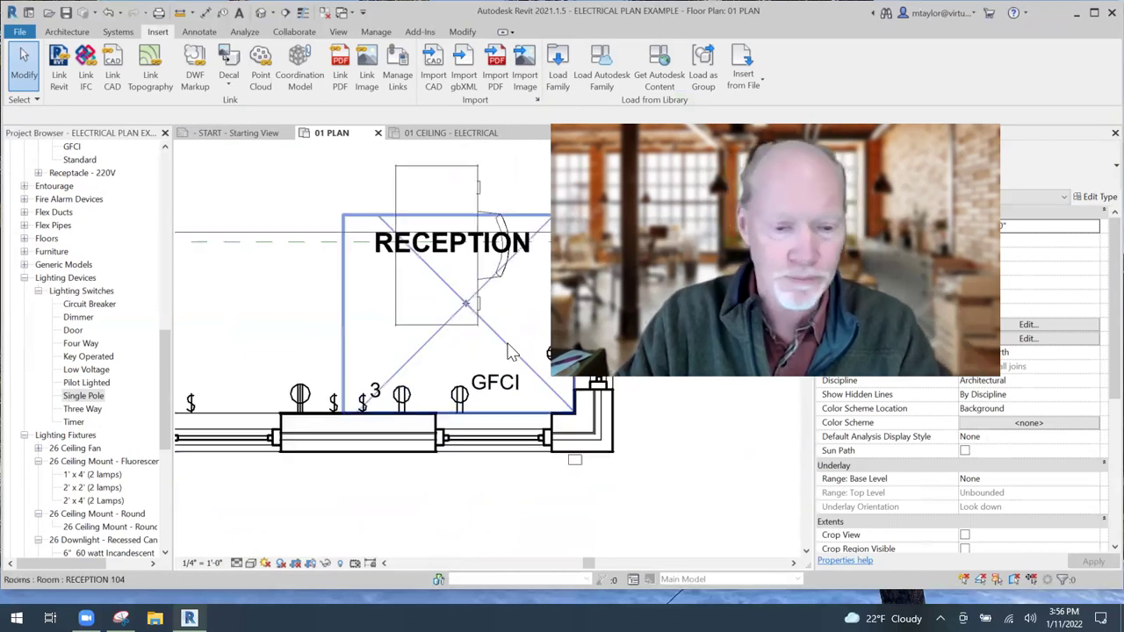
middle_click_drag(469, 363, 394, 376)
scroll(395, 375, "down", 1)
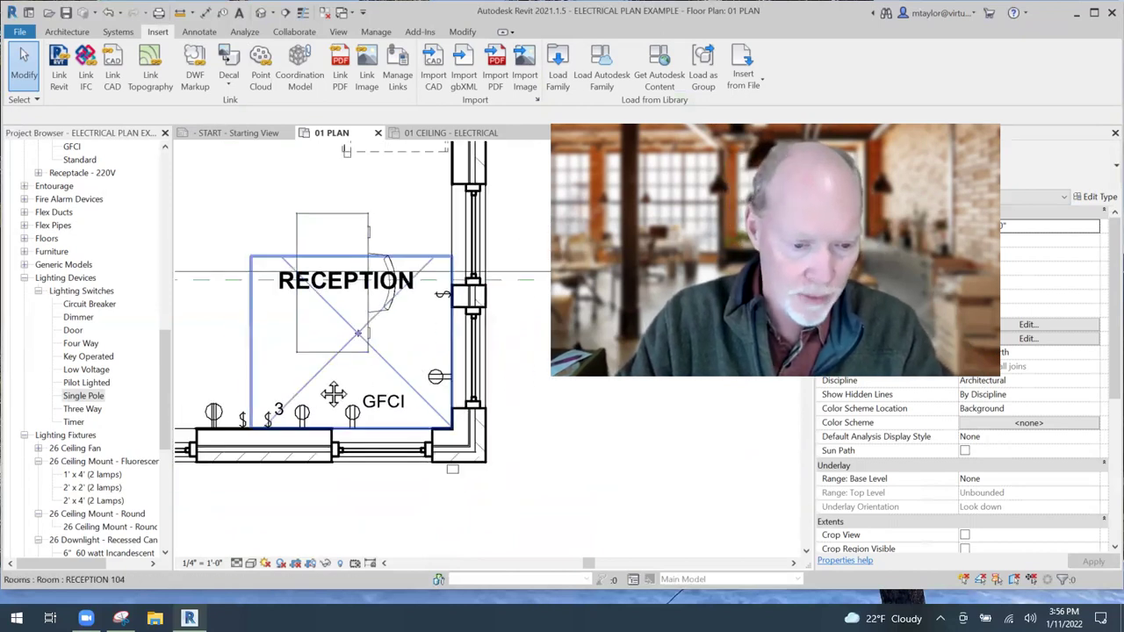
middle_click_drag(334, 394, 380, 382)
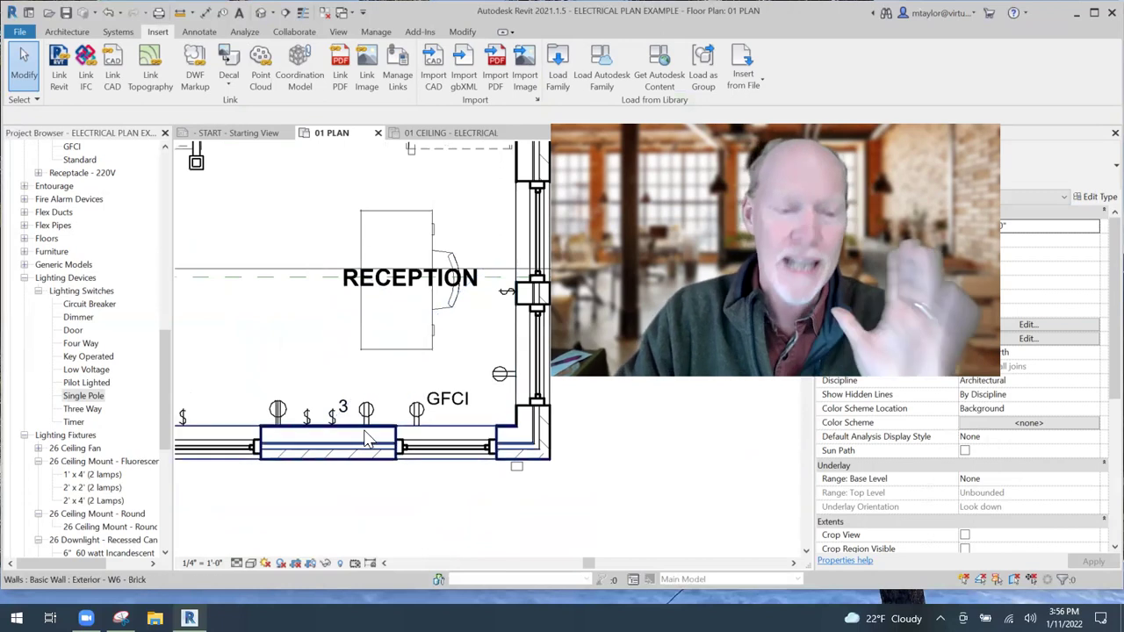
scroll(319, 466, "up", 1)
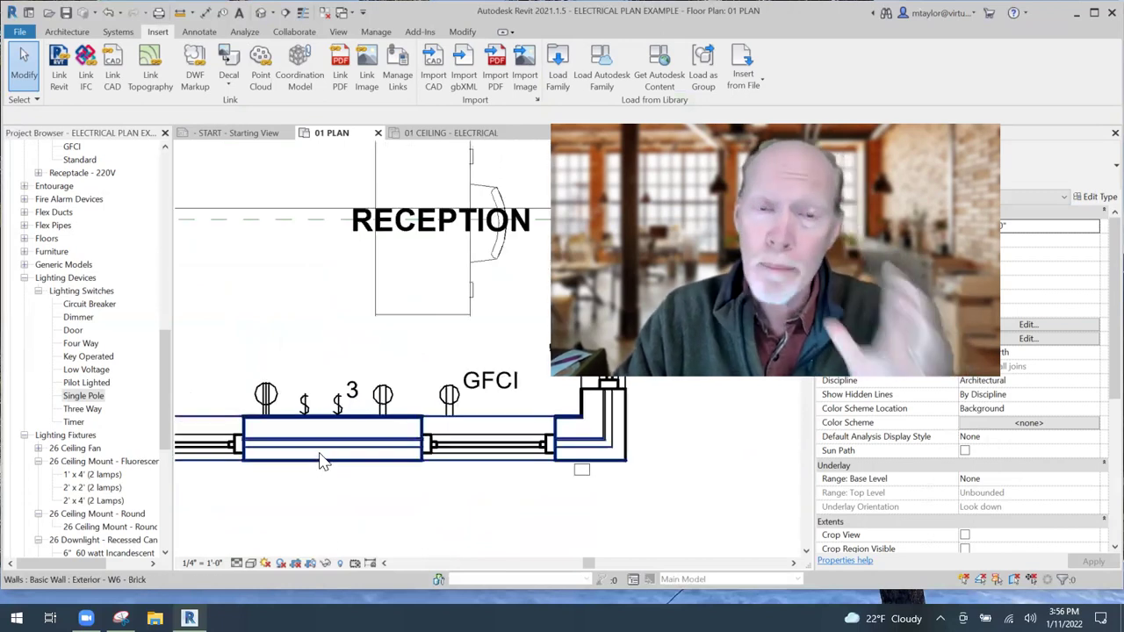
left_click(236, 563)
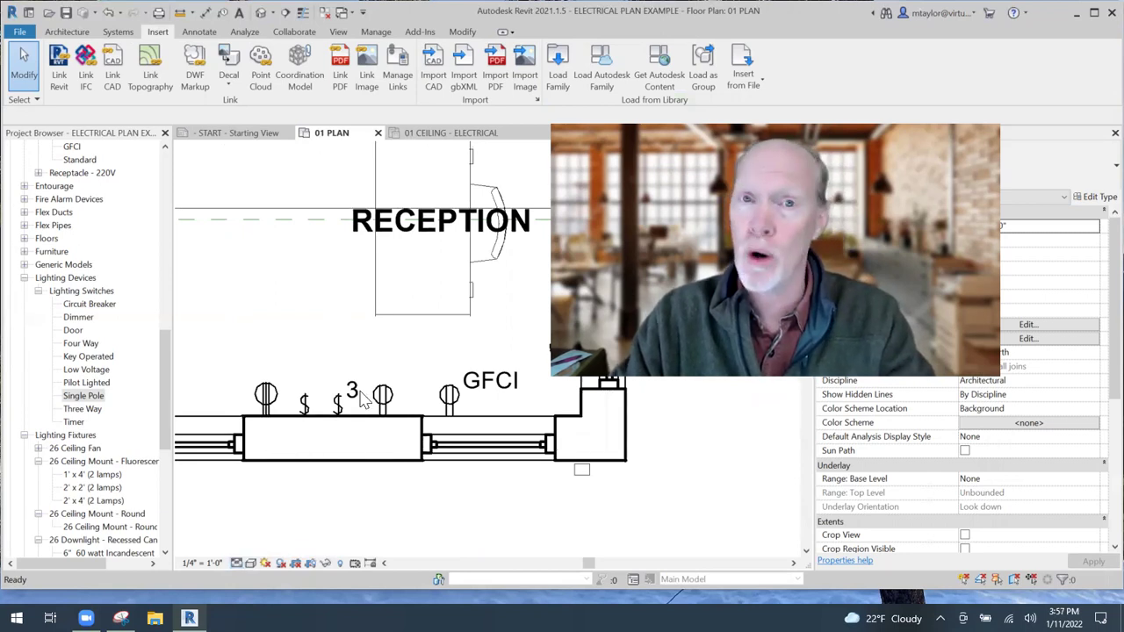
Step: Set 01 PLAN's detail level to Fine and pan to the RECEPTION switch wall
left_click(236, 562)
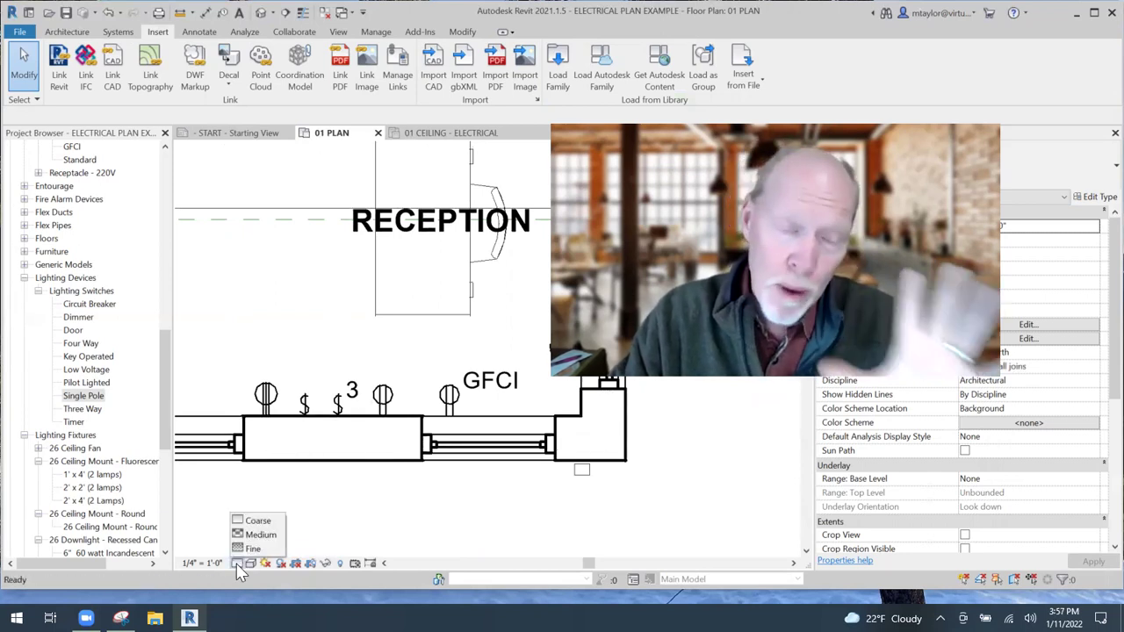
left_click(255, 548)
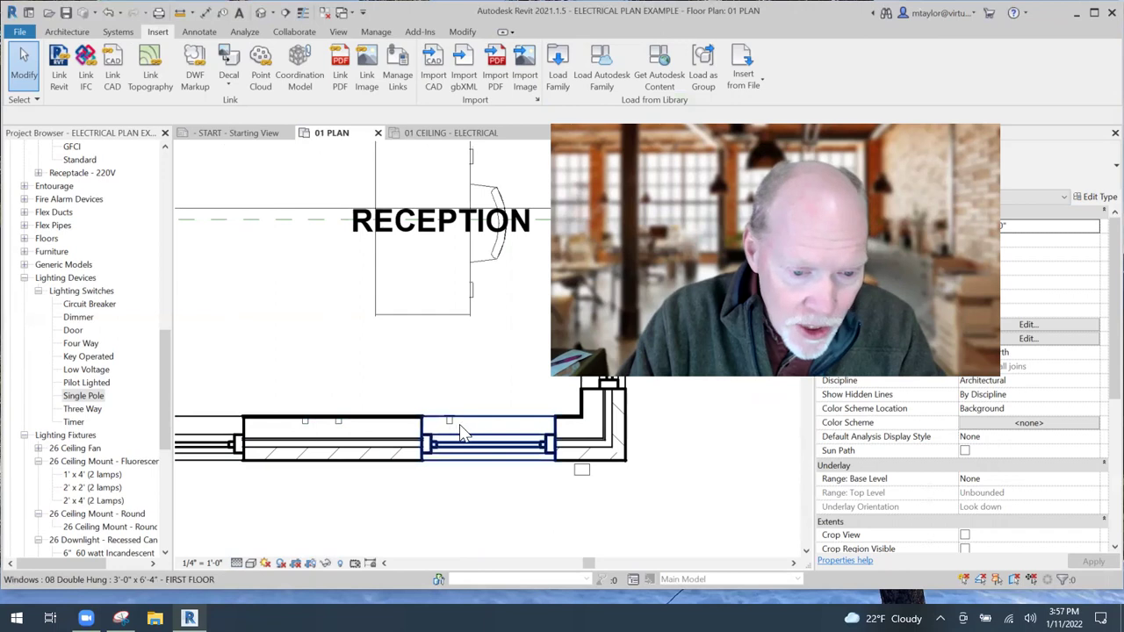
middle_click_drag(504, 371, 351, 422)
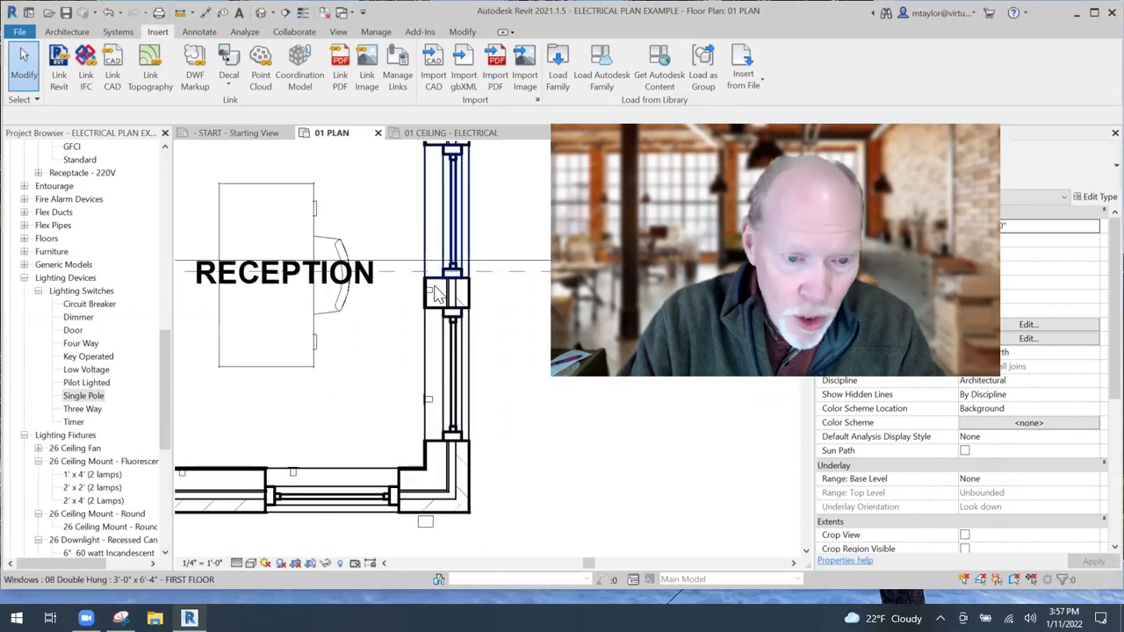
middle_click_drag(246, 446, 427, 442)
scroll(369, 475, "up", 2)
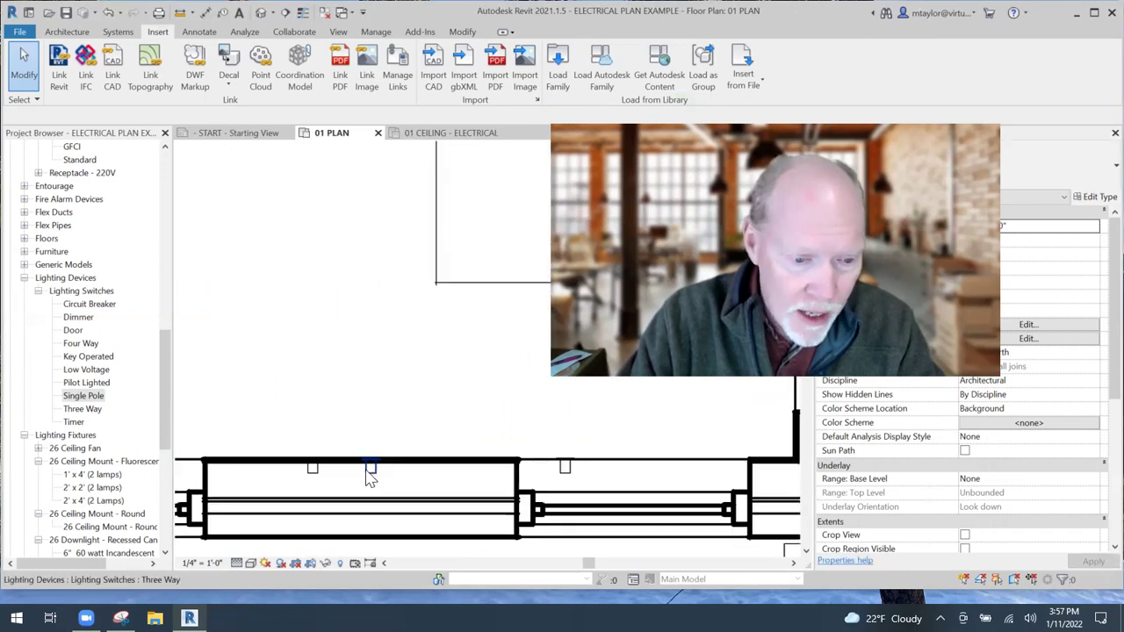
scroll(374, 475, "down", 2)
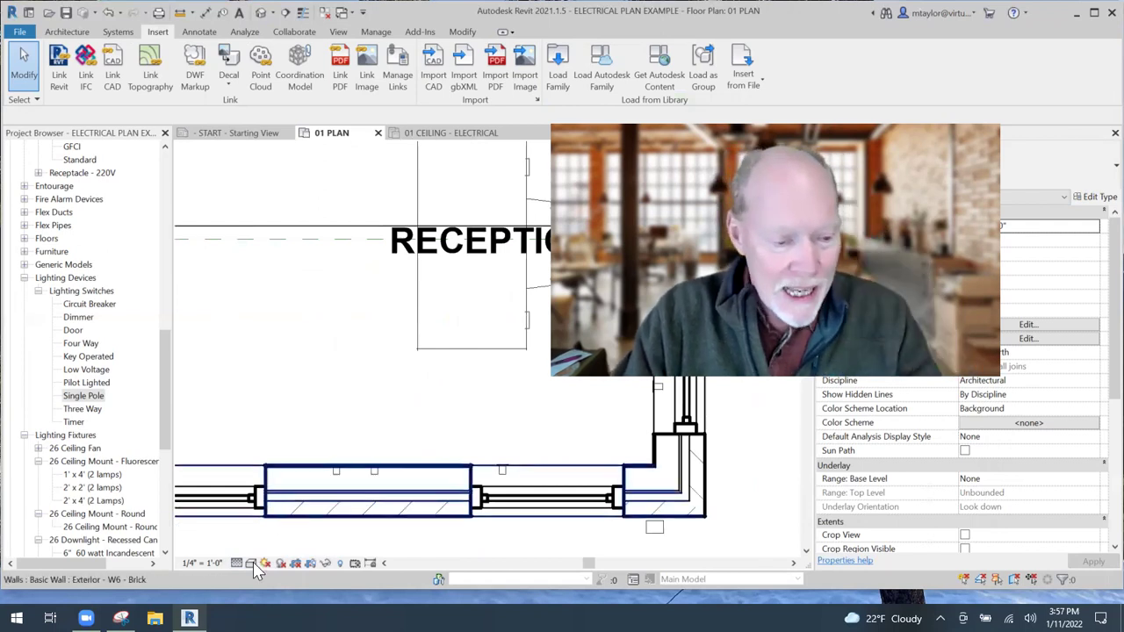
left_click(252, 562)
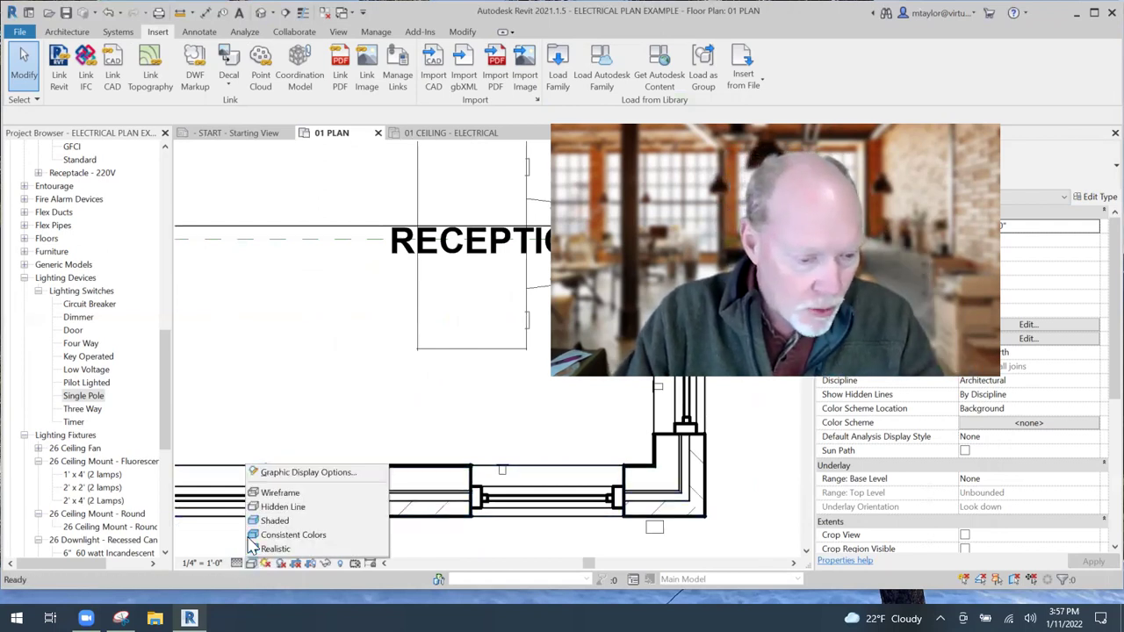
left_click(236, 563)
scroll(348, 426, "down", 1)
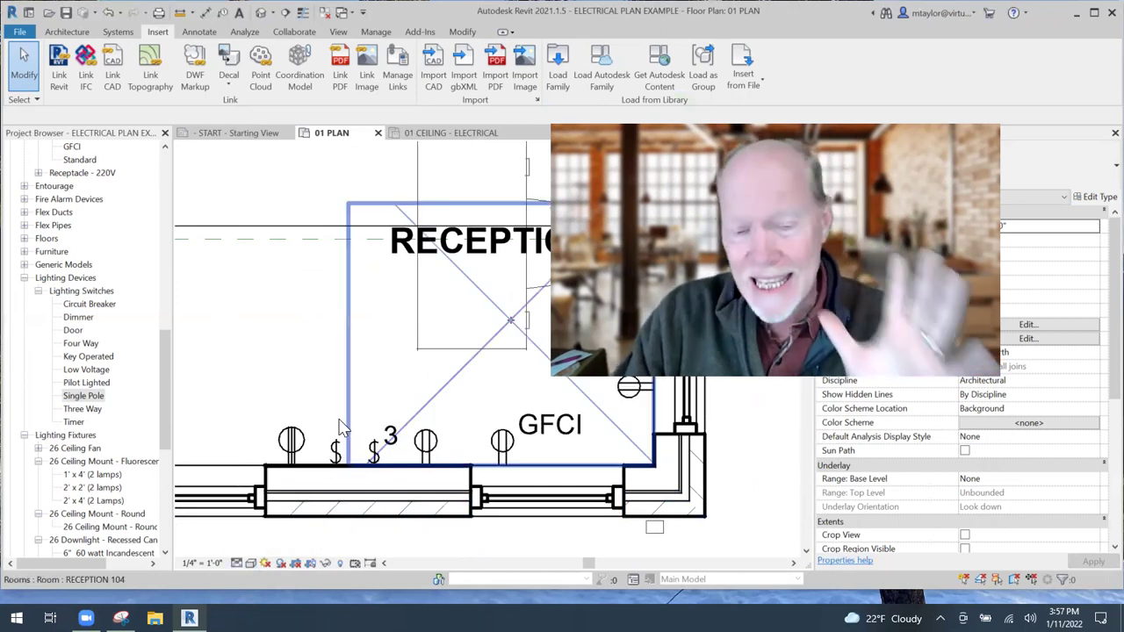
scroll(338, 422, "down", 1)
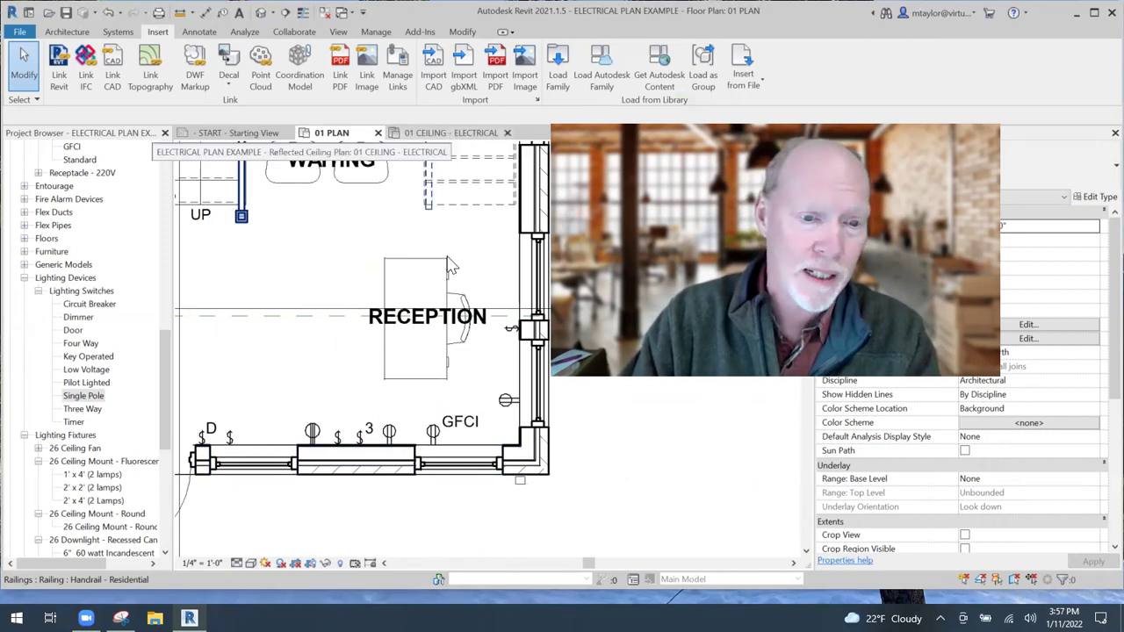
Step: Pan the ceiling plan across the reception lights, wiring and DOOR area, then show the Systems tools
scroll(445, 413, "down", 2)
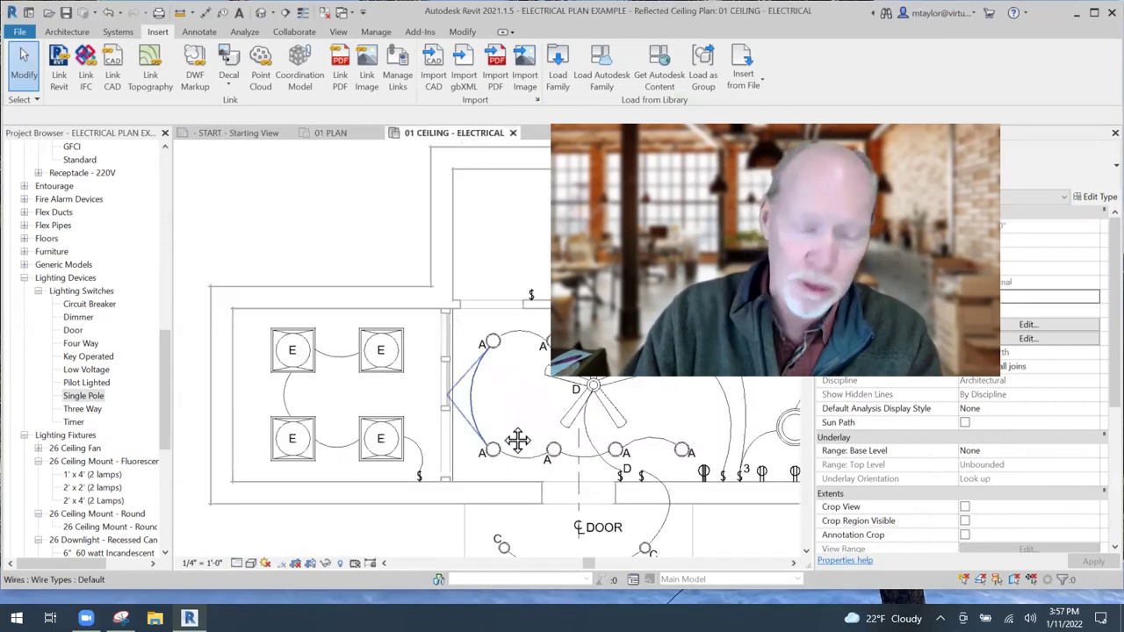
middle_click_drag(518, 440, 419, 420)
middle_click_drag(524, 413, 394, 379)
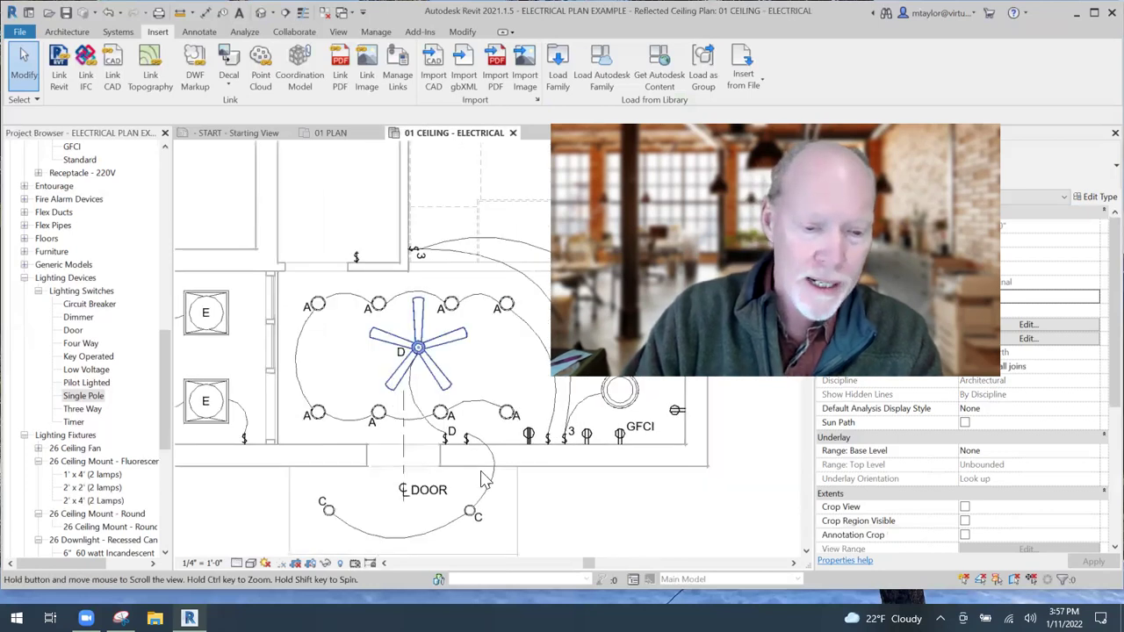
middle_click_drag(486, 479, 478, 454)
middle_click_drag(489, 343, 467, 323)
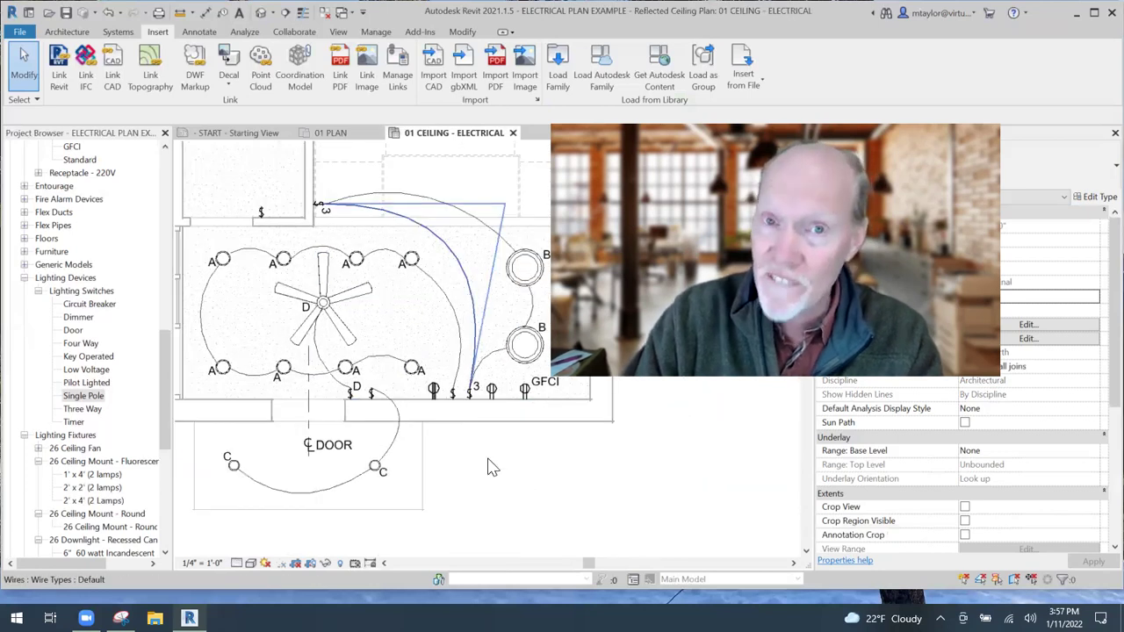
middle_click_drag(478, 261, 417, 247)
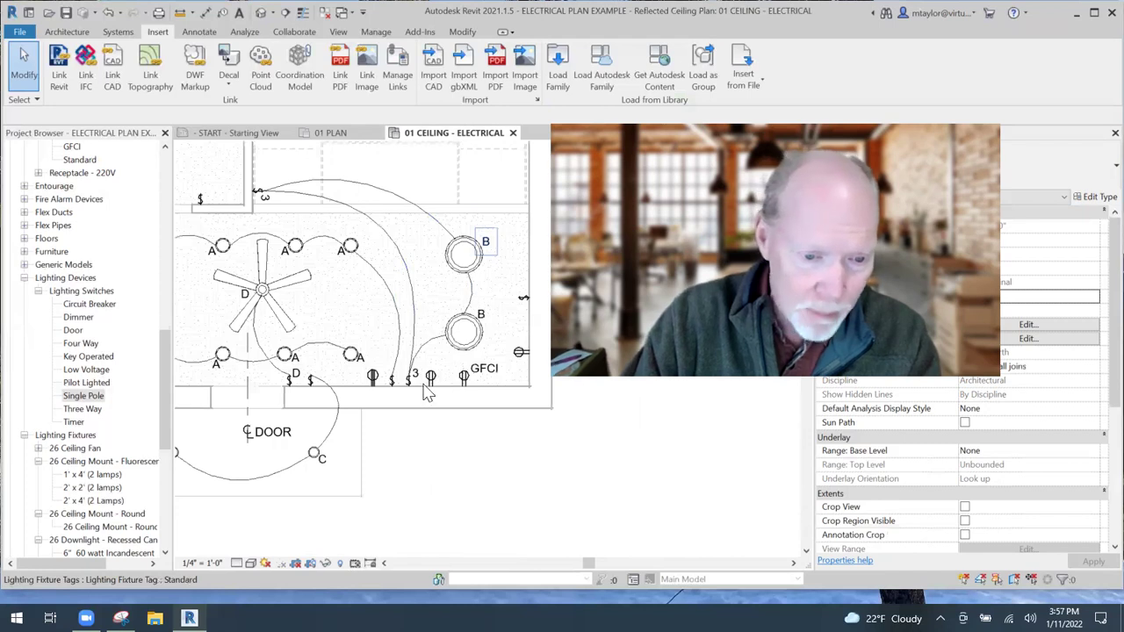
mouse_move(401, 409)
middle_mouse_down()
mouse_move(422, 447)
mouse_move(392, 425)
middle_mouse_up()
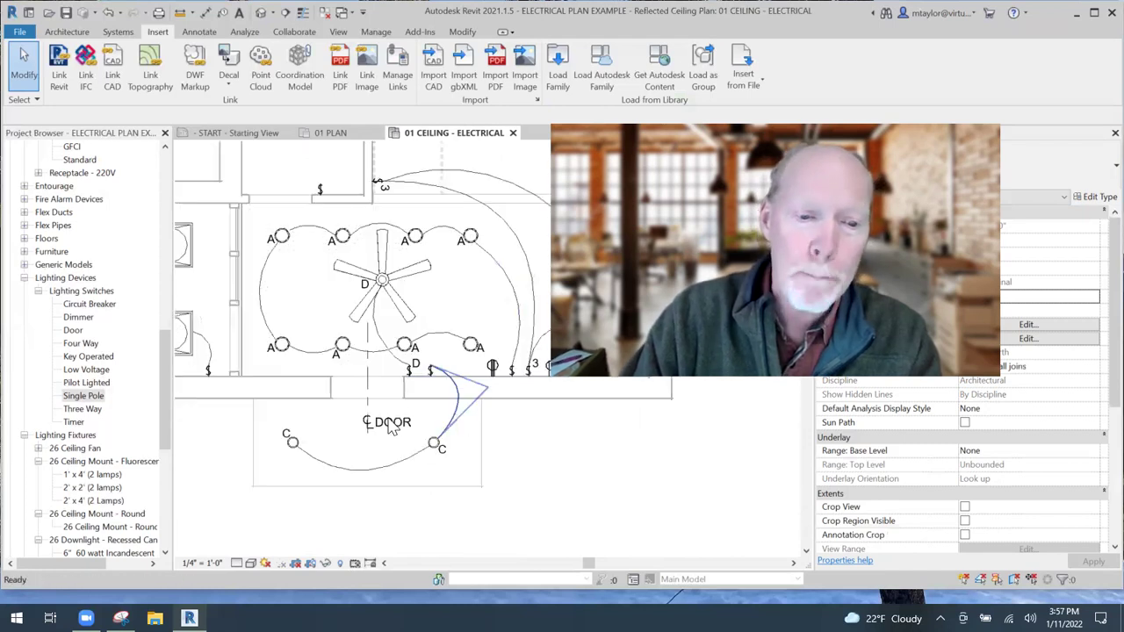
scroll(392, 427, "up", 2)
middle_click_drag(471, 283, 430, 274)
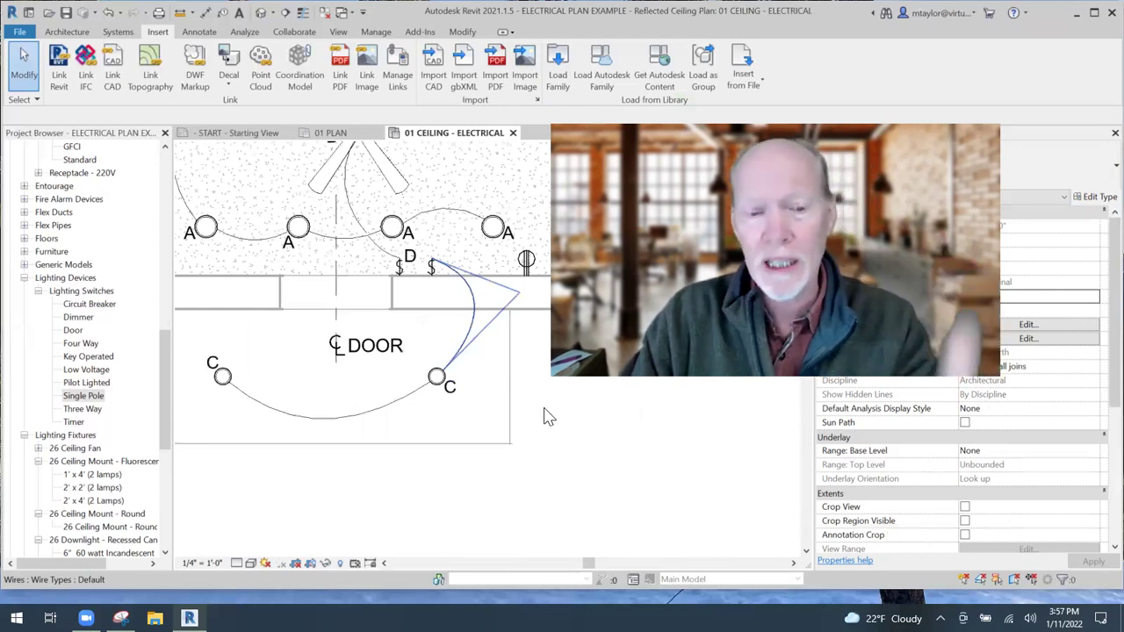
scroll(544, 417, "down", 2)
scroll(546, 426, "up", 1)
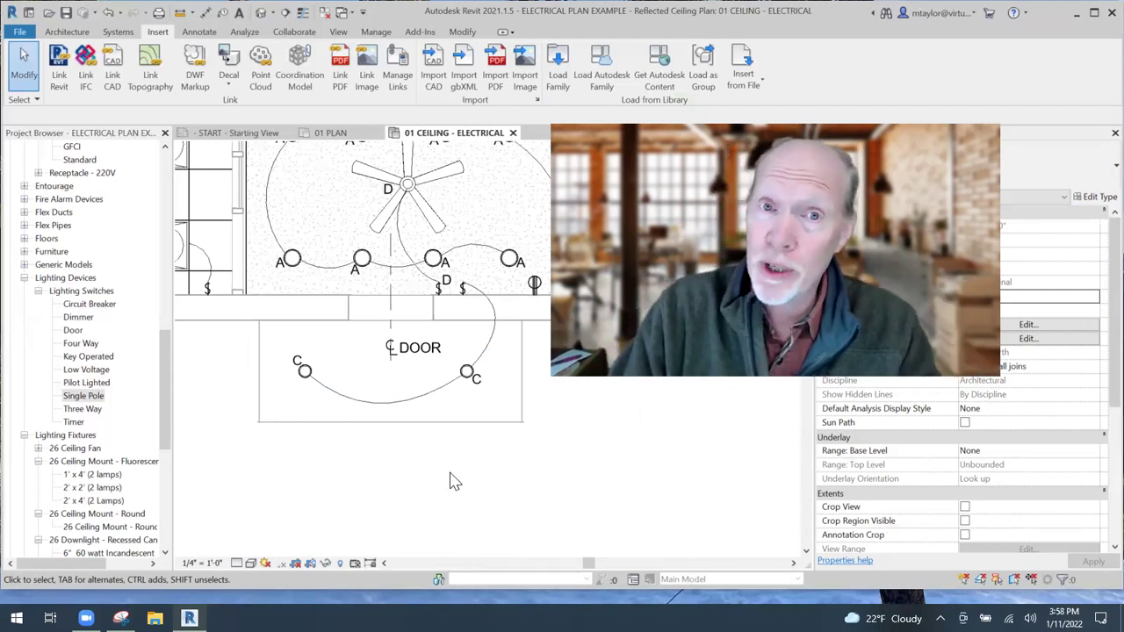
left_click(119, 34)
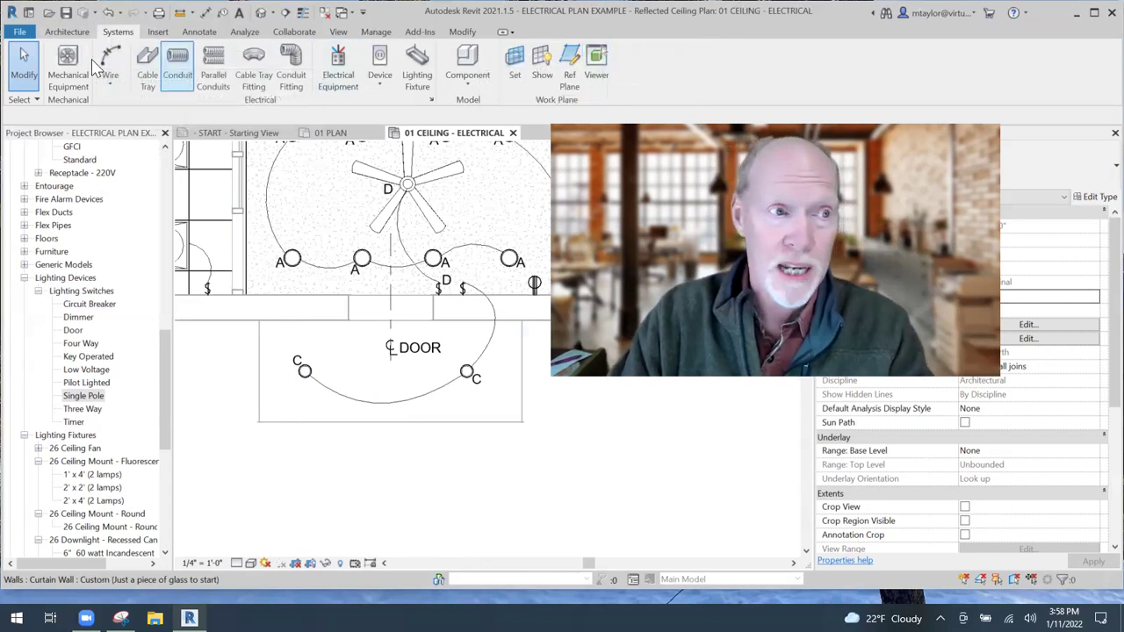
left_click(20, 35)
left_click(219, 388)
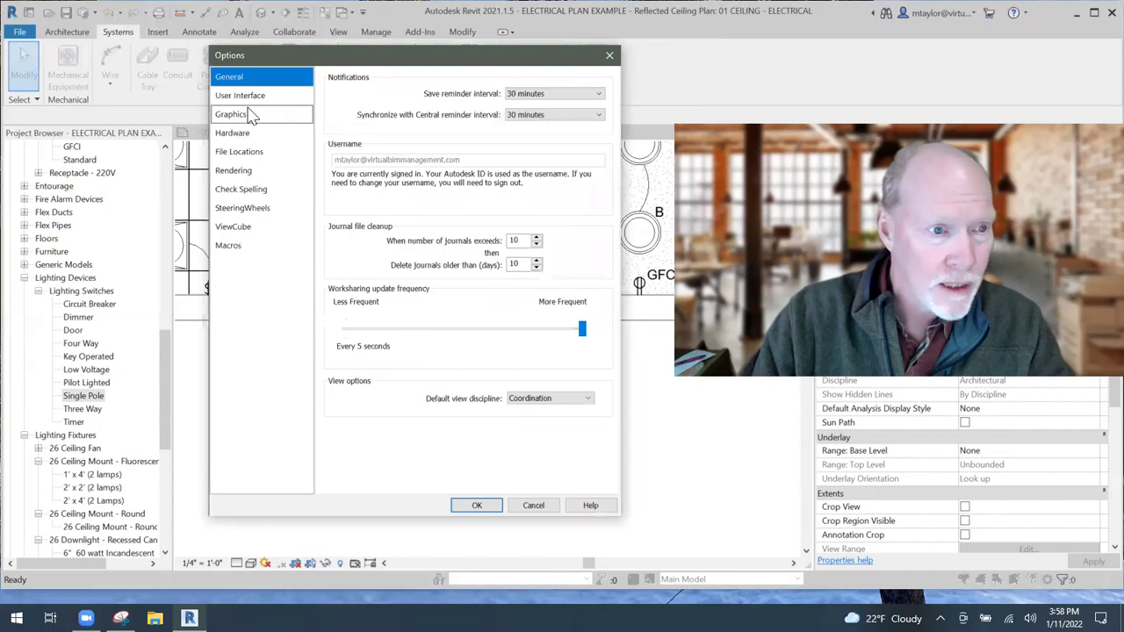
left_click(250, 97)
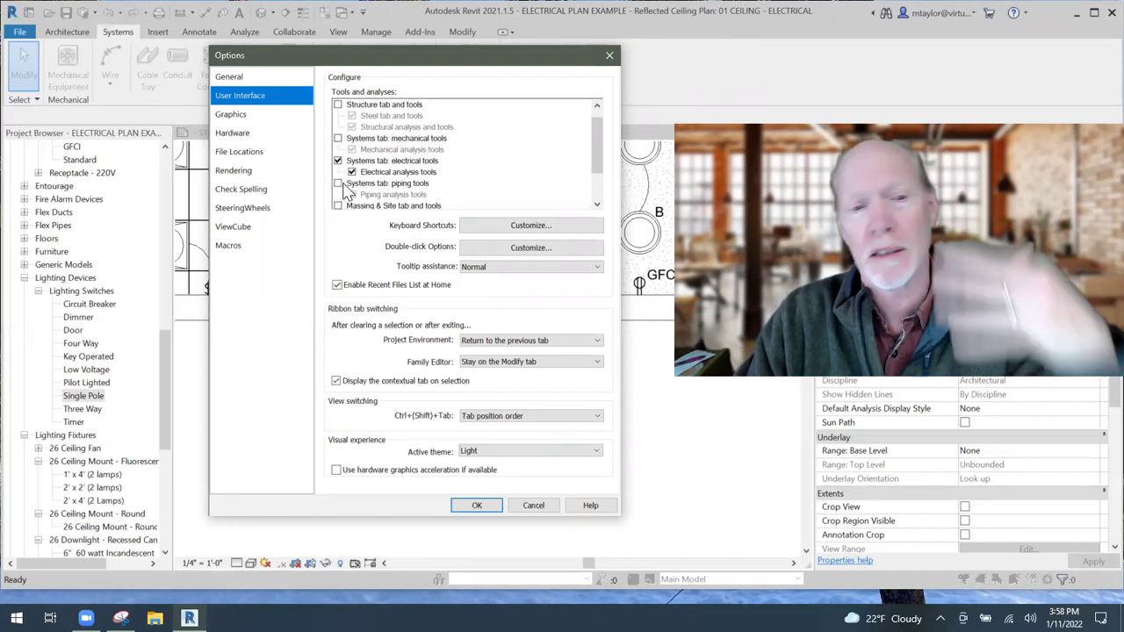
left_click_drag(601, 151, 603, 127)
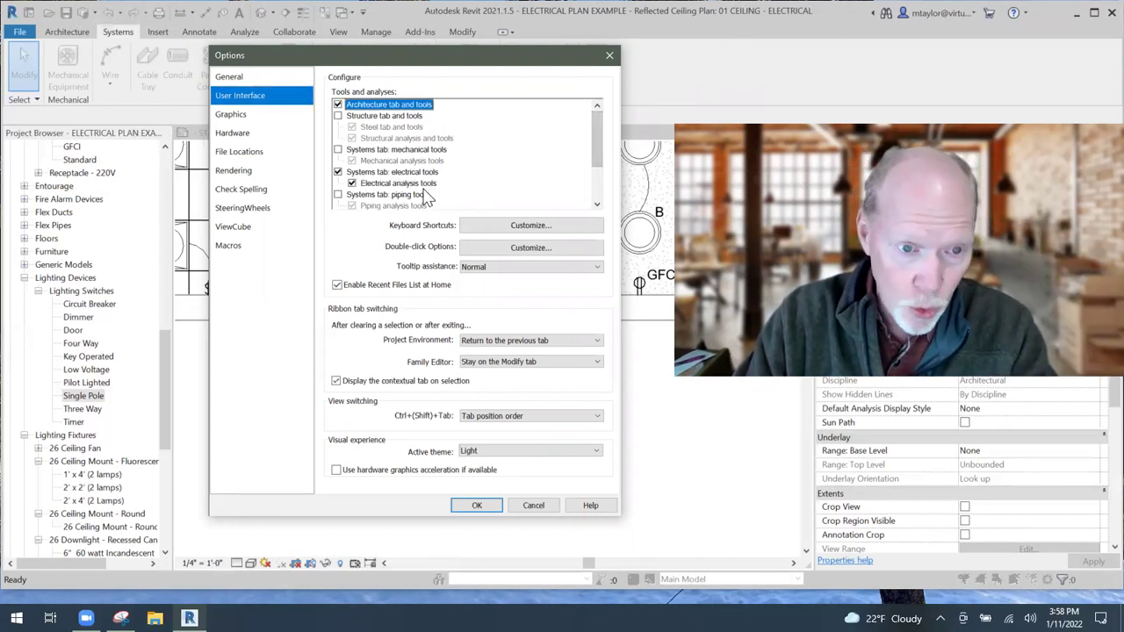
left_click(477, 507)
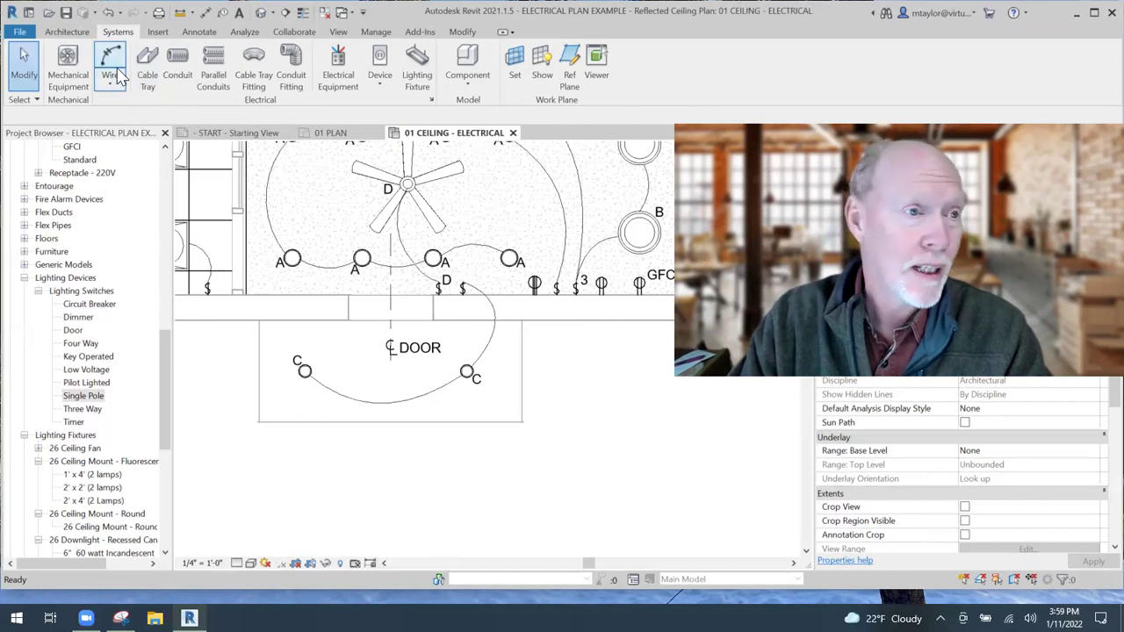
left_click(114, 87)
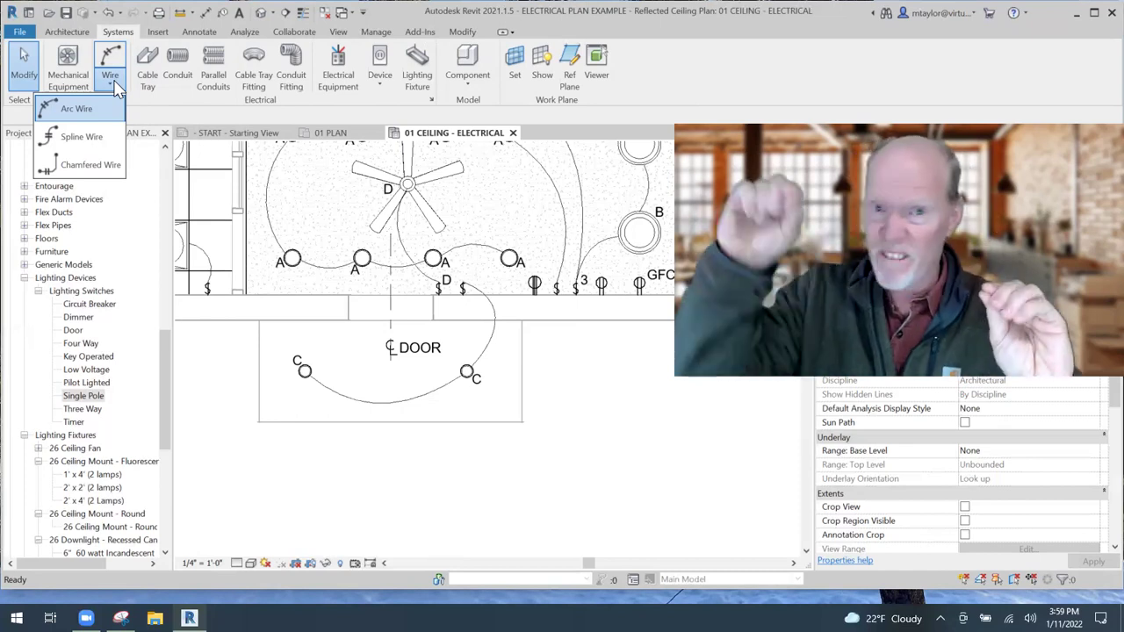
left_click(77, 111)
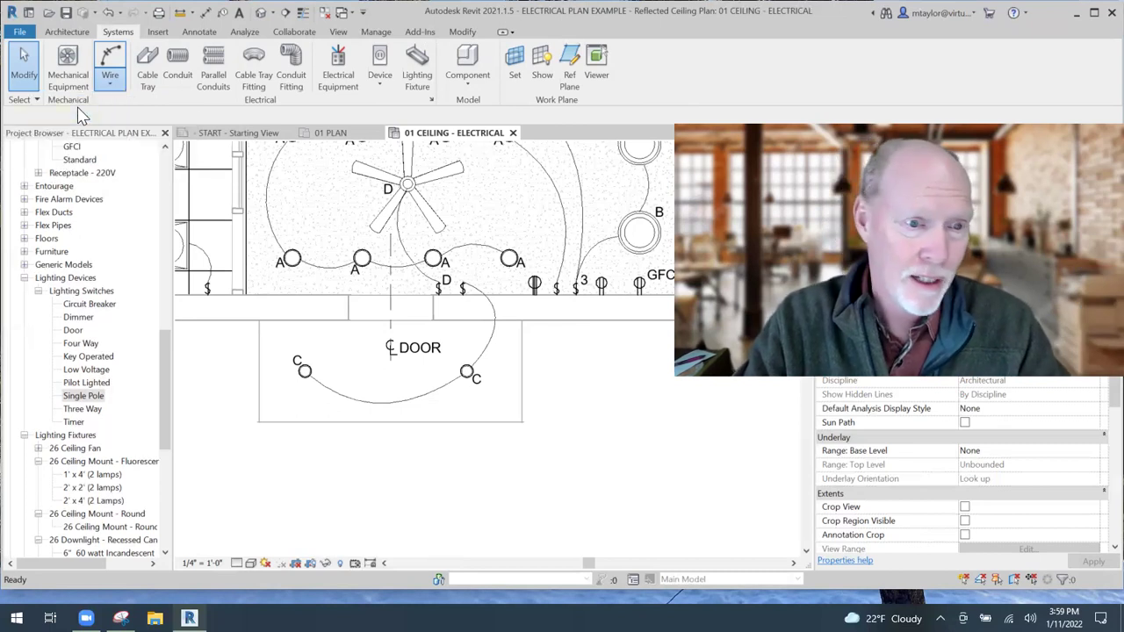
middle_click_drag(506, 316, 367, 178)
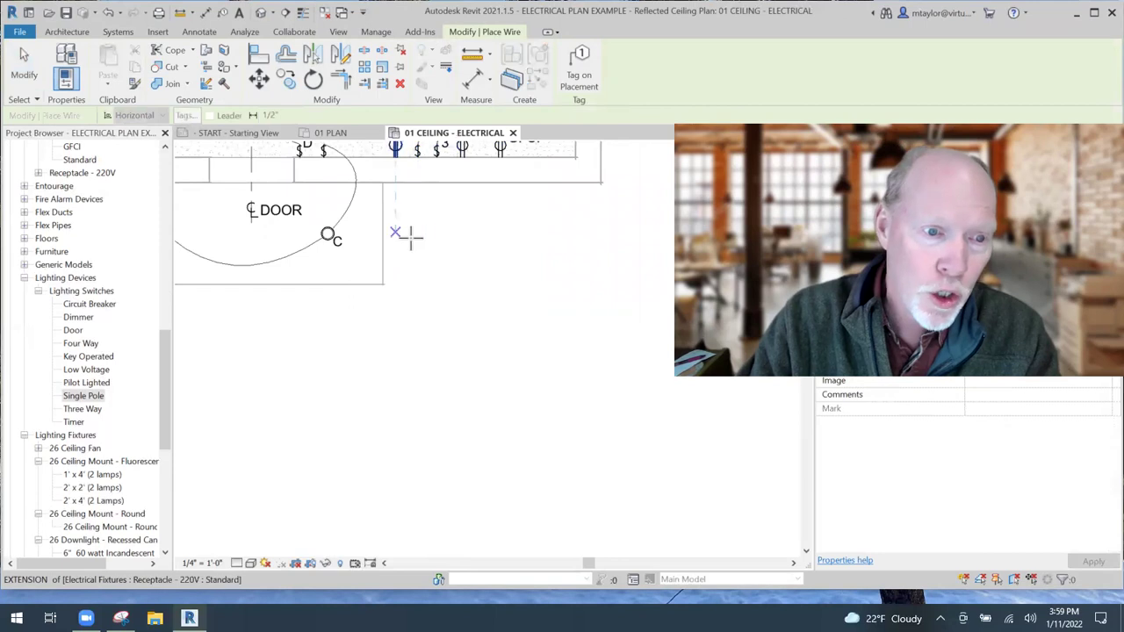
scroll(434, 303, "up", 2)
scroll(439, 309, "up", 1)
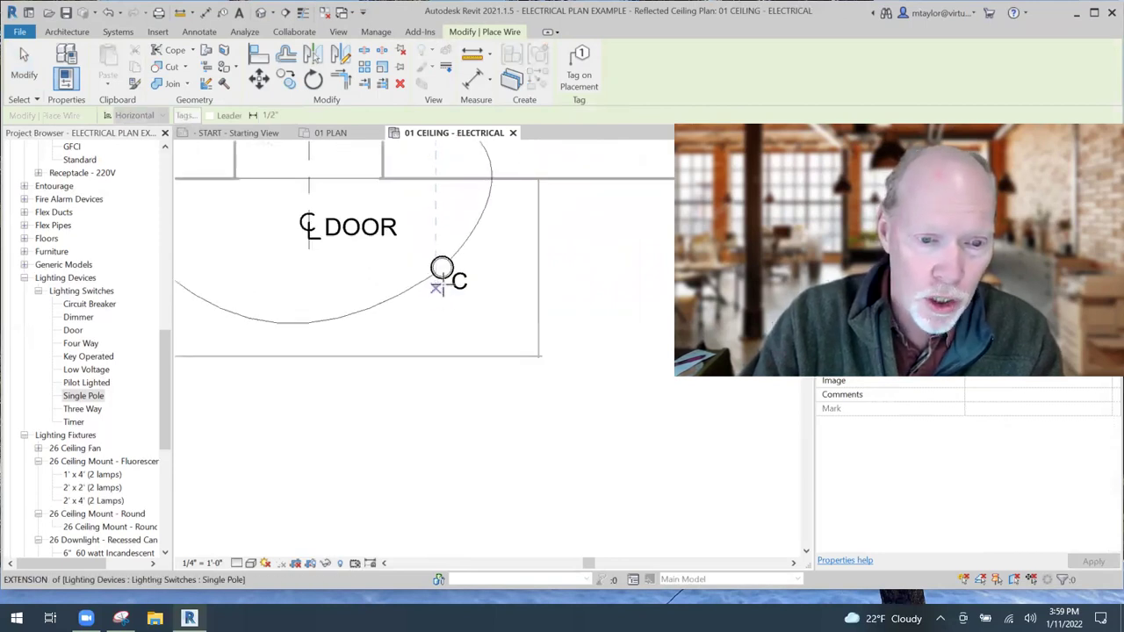
middle_click_drag(527, 246, 418, 396)
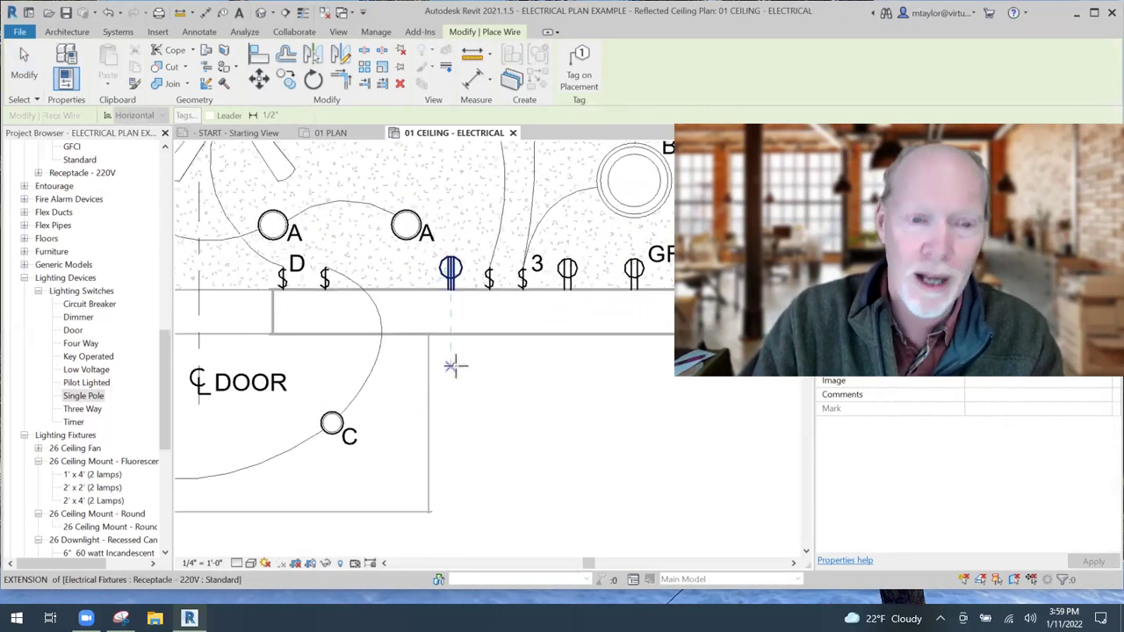
left_click(489, 267)
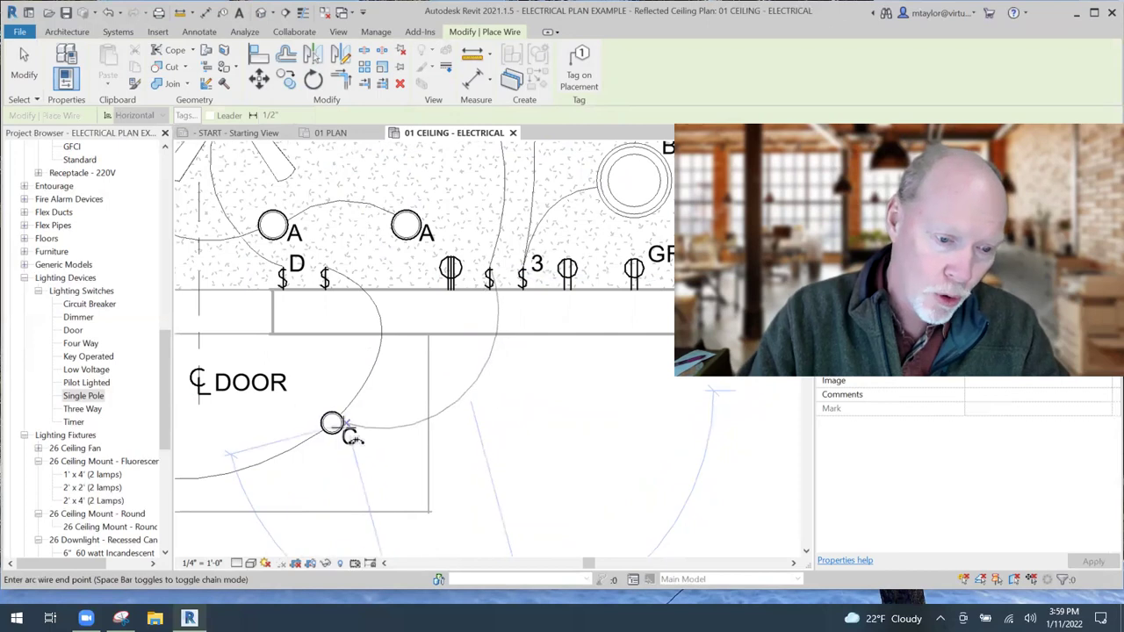
left_click(349, 428)
key("Escape")
key("Escape")
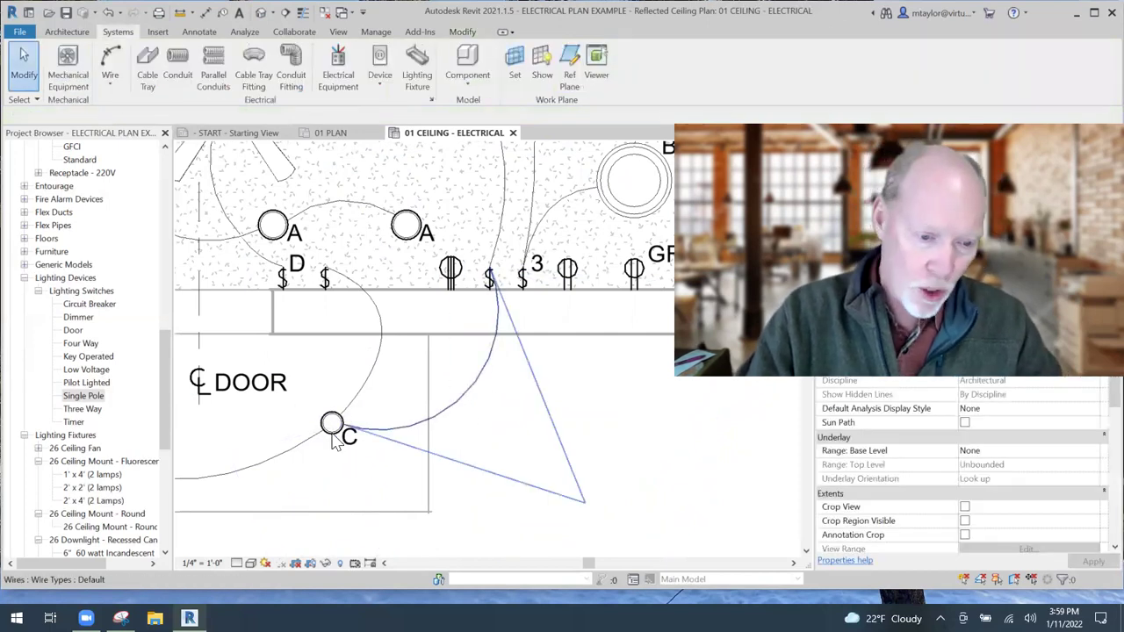
left_click(474, 395)
key("Delete")
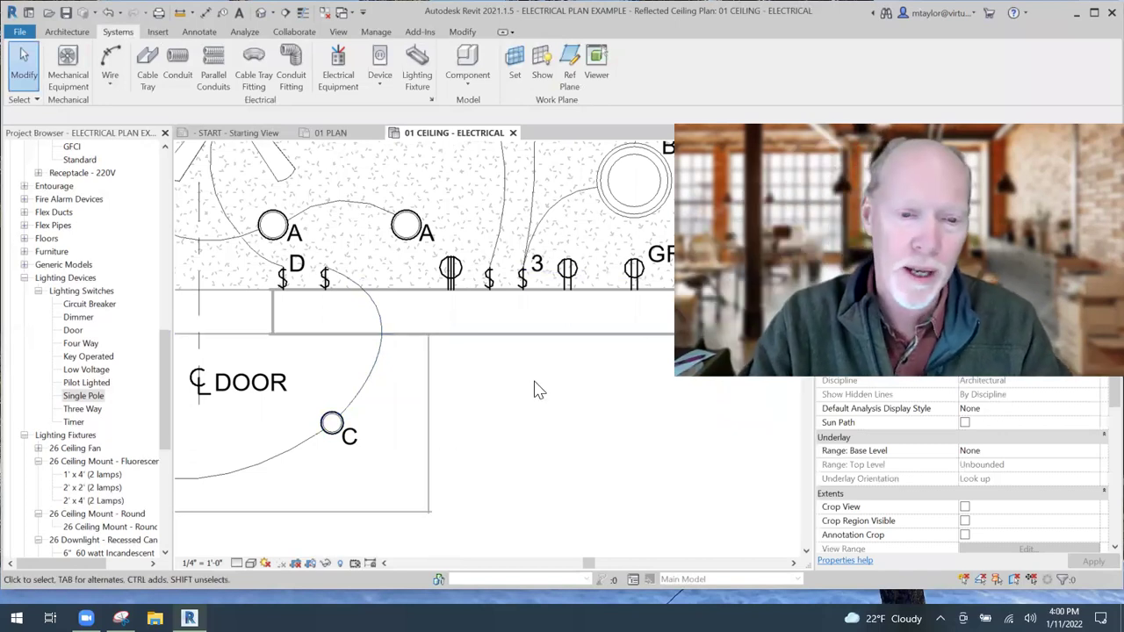
scroll(537, 393, "down", 2)
scroll(539, 400, "down", 2)
middle_click_drag(539, 400, 561, 444)
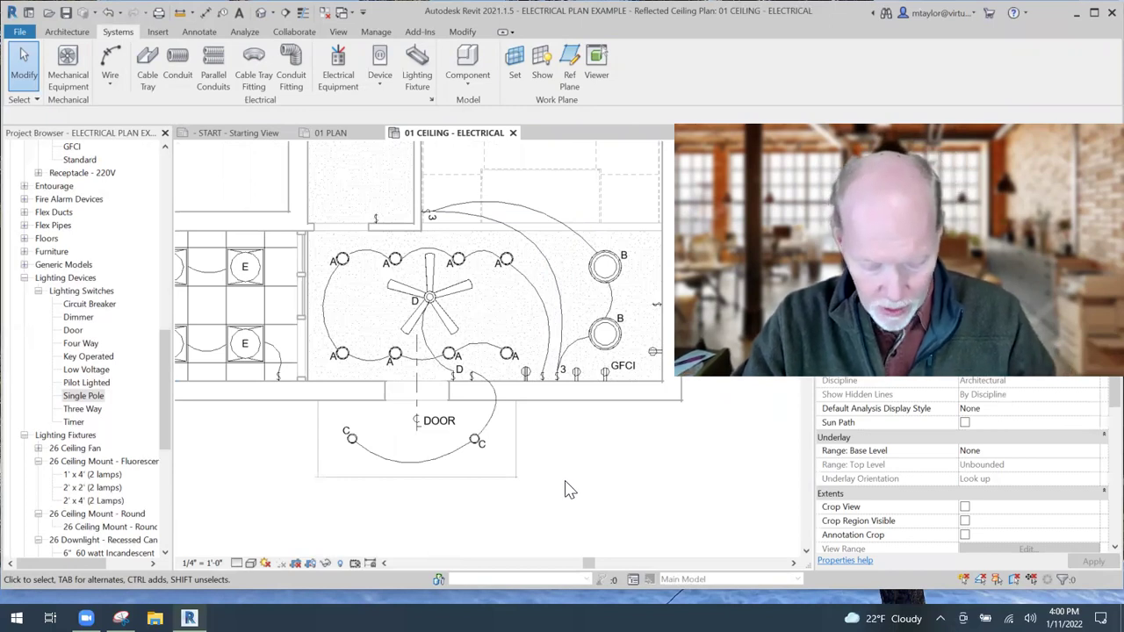
key("v")
key("g")
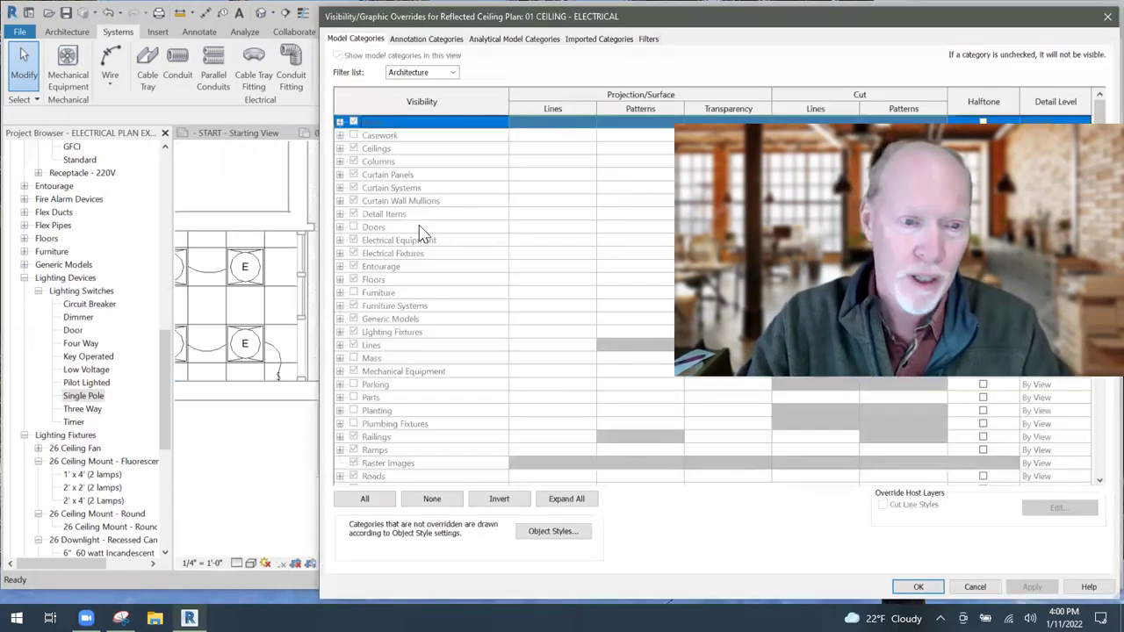
left_click_drag(769, 25, 525, 42)
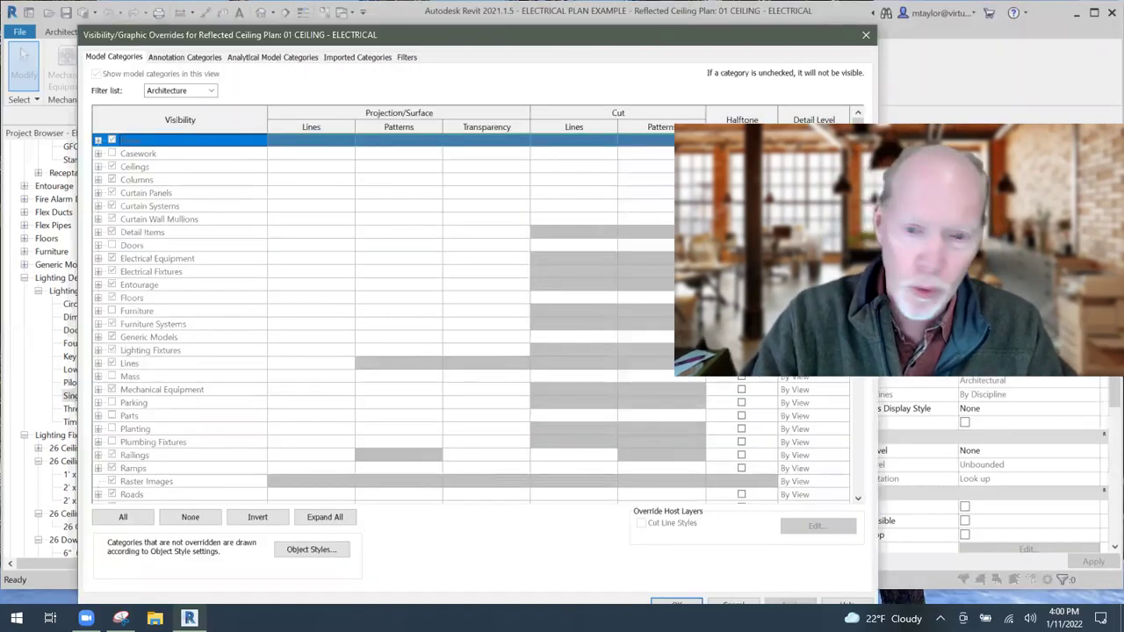
left_click(866, 36)
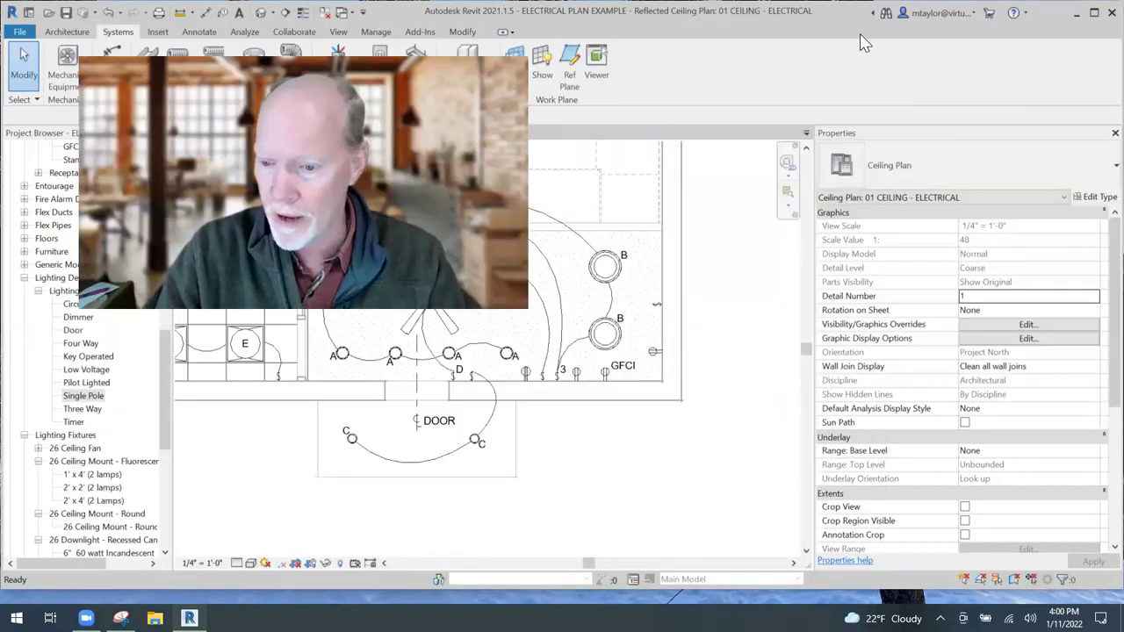
scroll(970, 460, "down", 1)
scroll(969, 460, "down", 5)
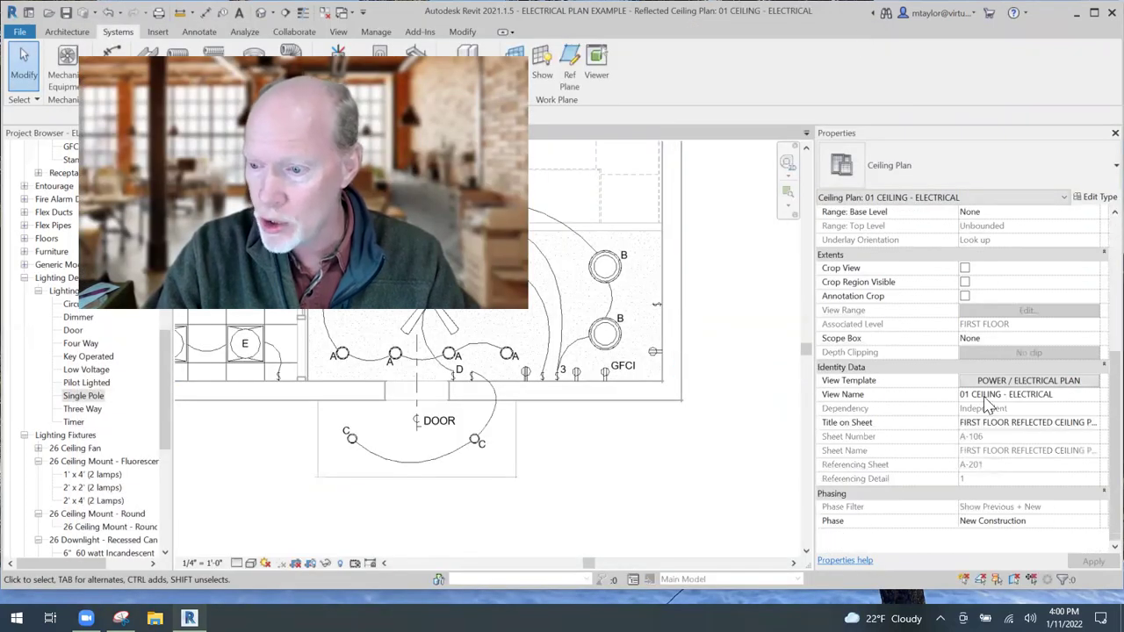
left_click(1044, 383)
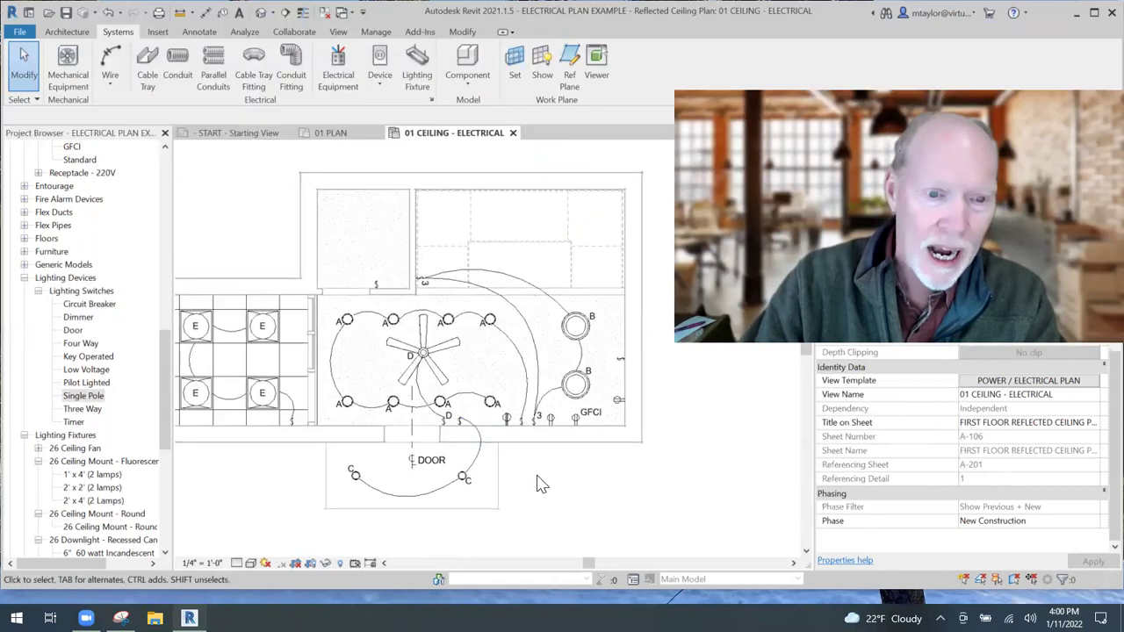
scroll(542, 483, "down", 1)
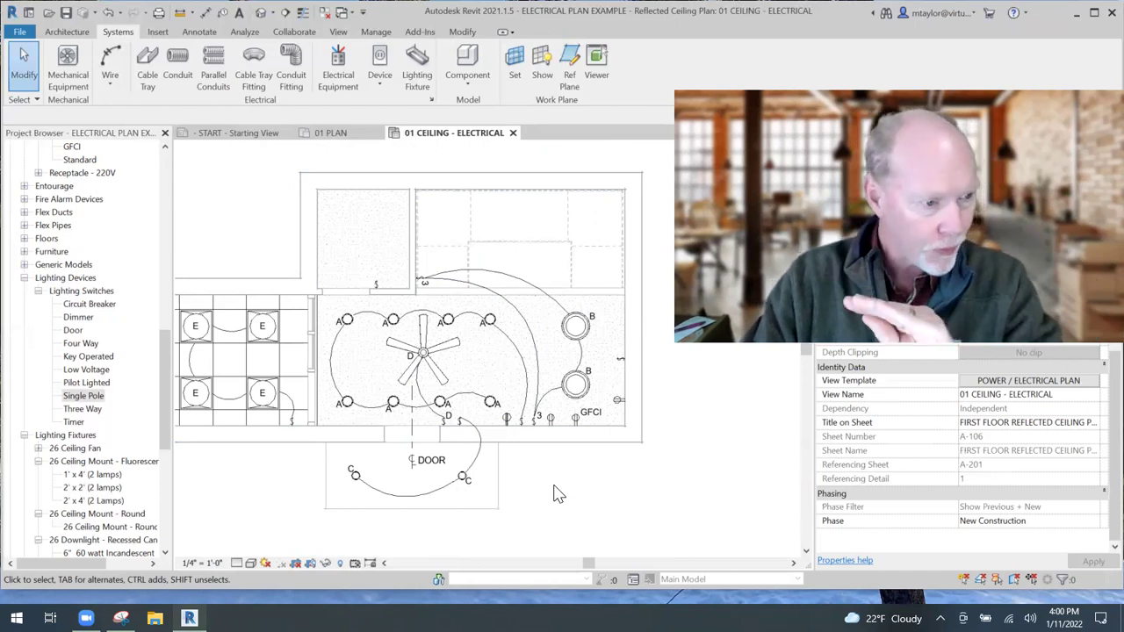
scroll(63, 265, "up", 2)
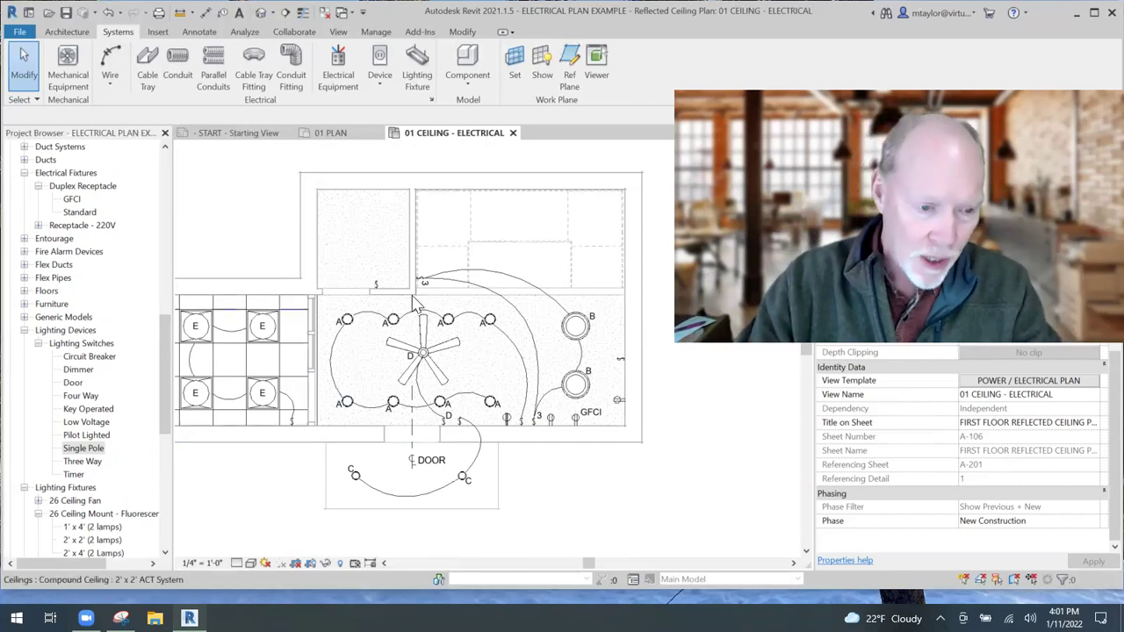
Step: Return to 01 PLAN, zoom around it, and open its Visibility/Graphic Overrides with VG
left_click(332, 132)
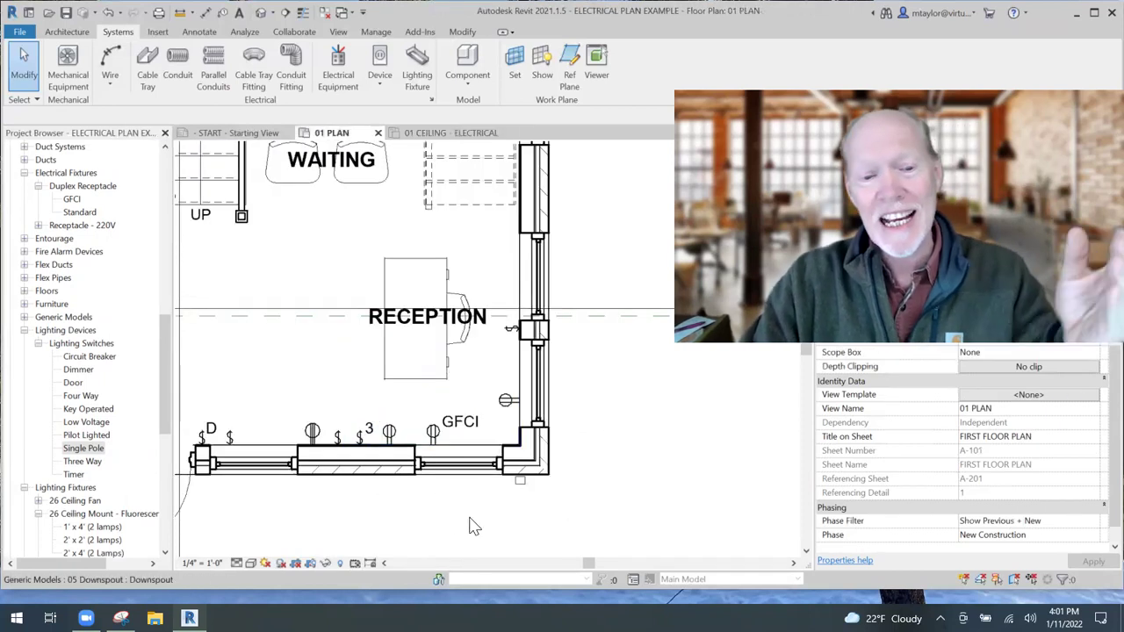
scroll(401, 527, "down", 2)
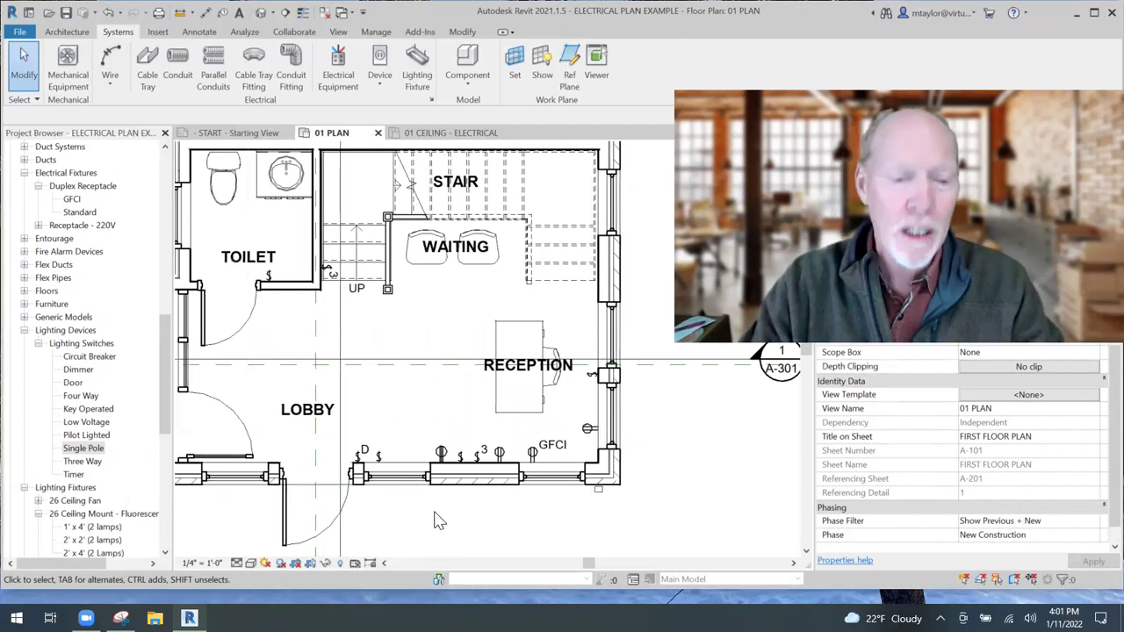
scroll(428, 514, "up", 2)
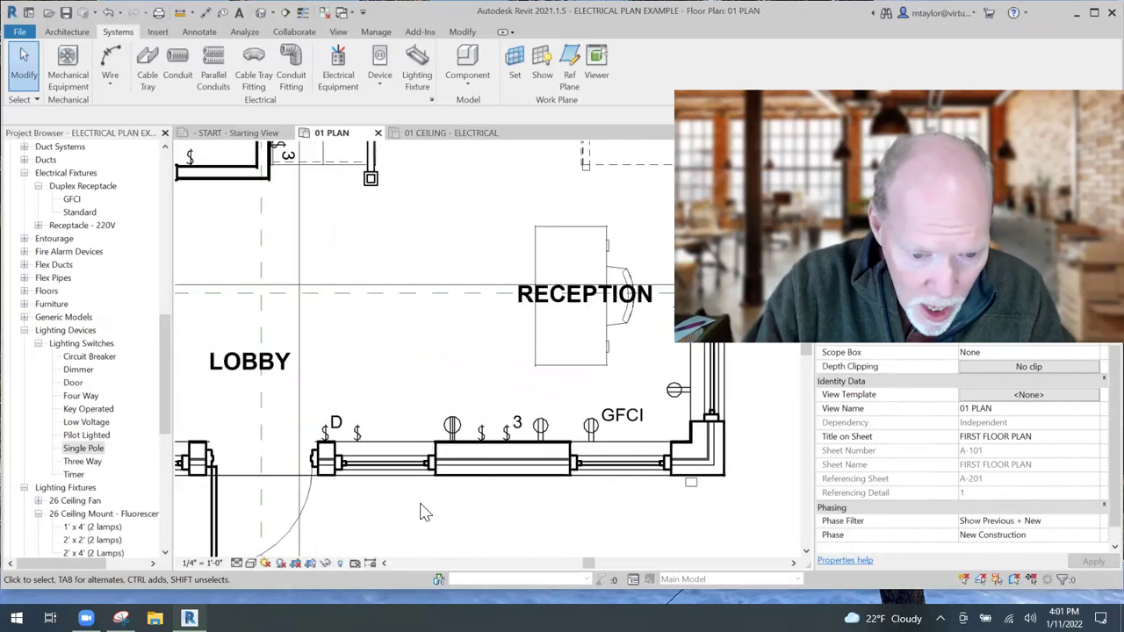
scroll(421, 509, "up", 1)
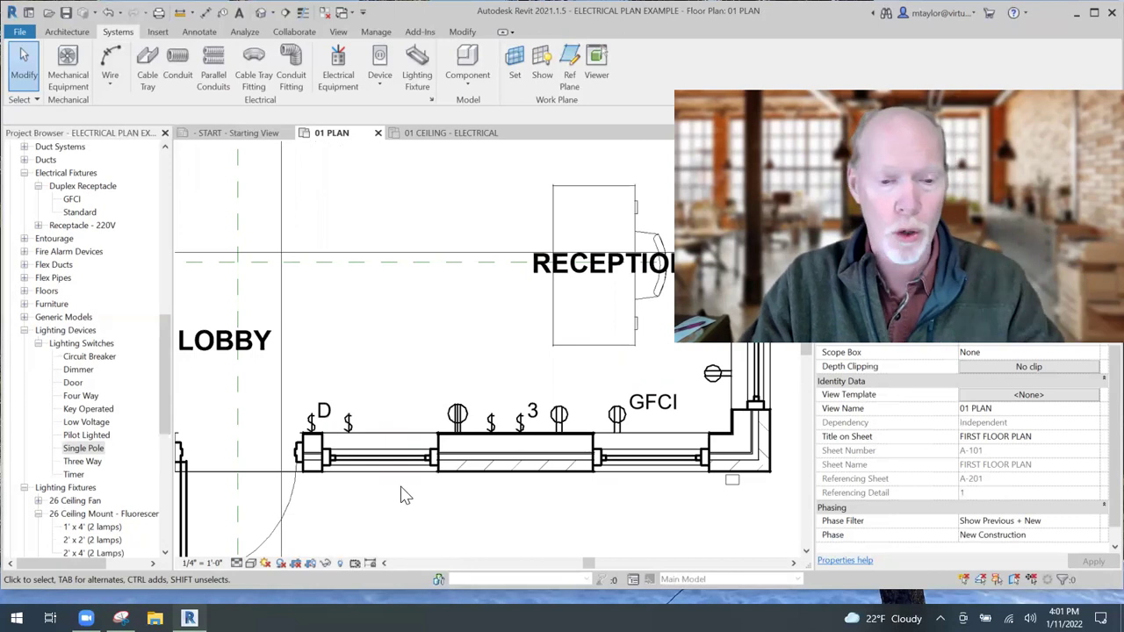
scroll(466, 527, "down", 4)
scroll(466, 525, "up", 3)
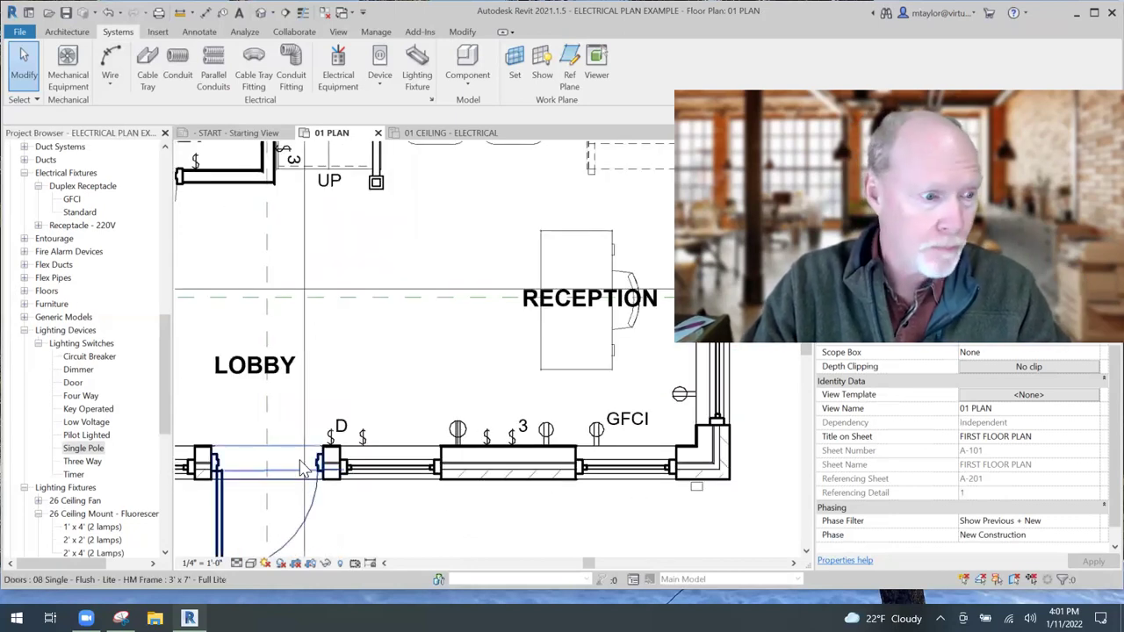
scroll(443, 497, "down", 2)
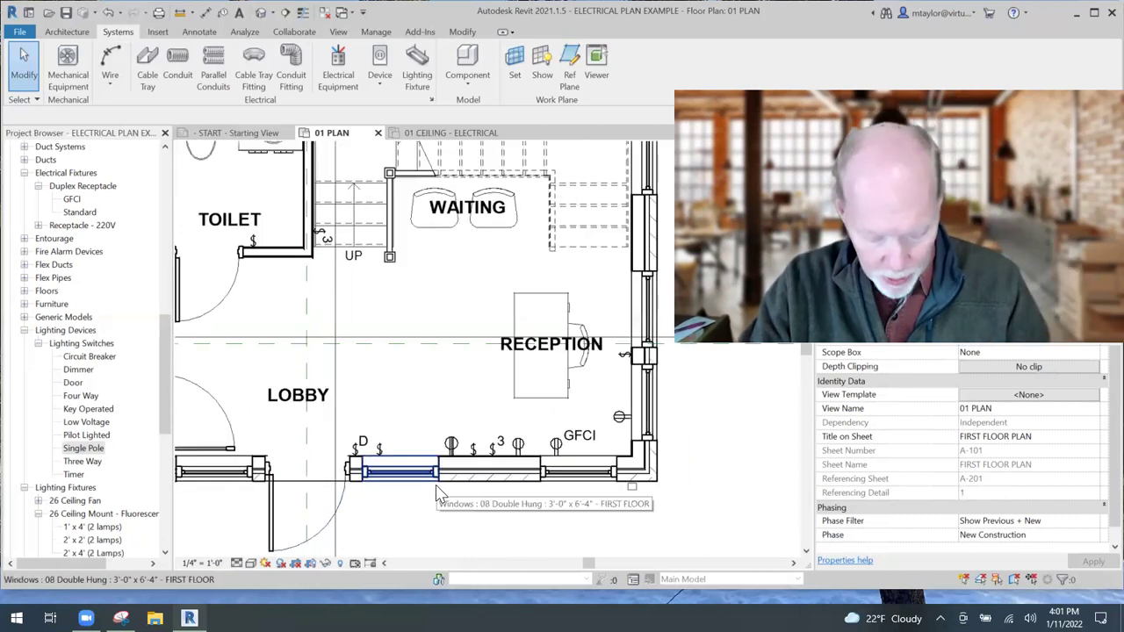
key("v")
key("v")
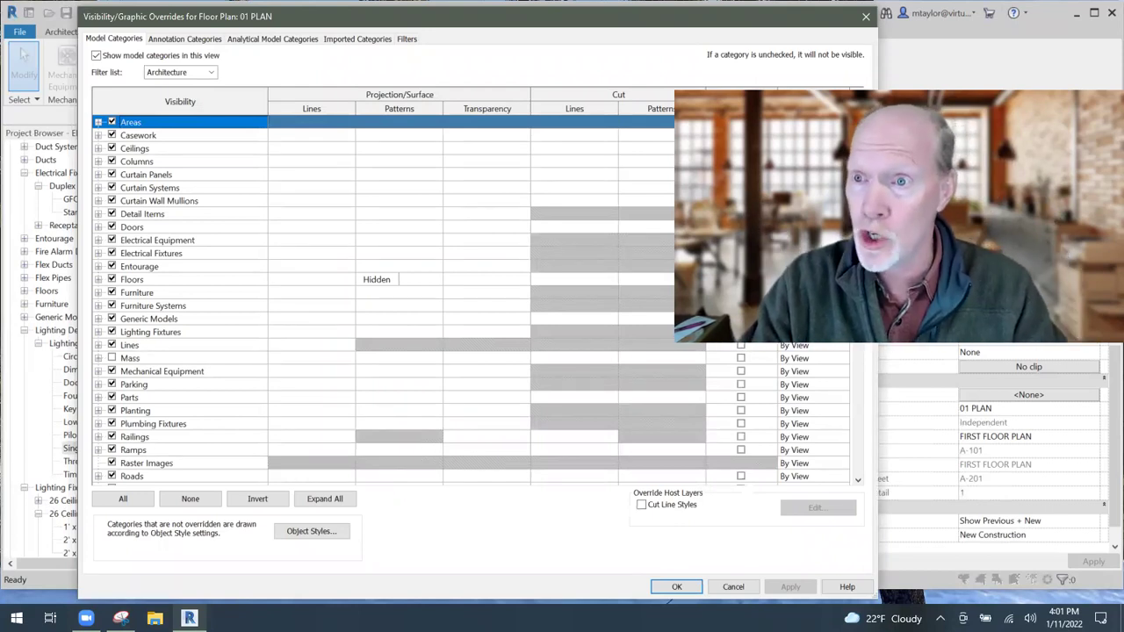
Step: Uncheck Electrical Fixtures under Model Categories and apply the override with OK
left_click_drag(878, 74, 642, 74)
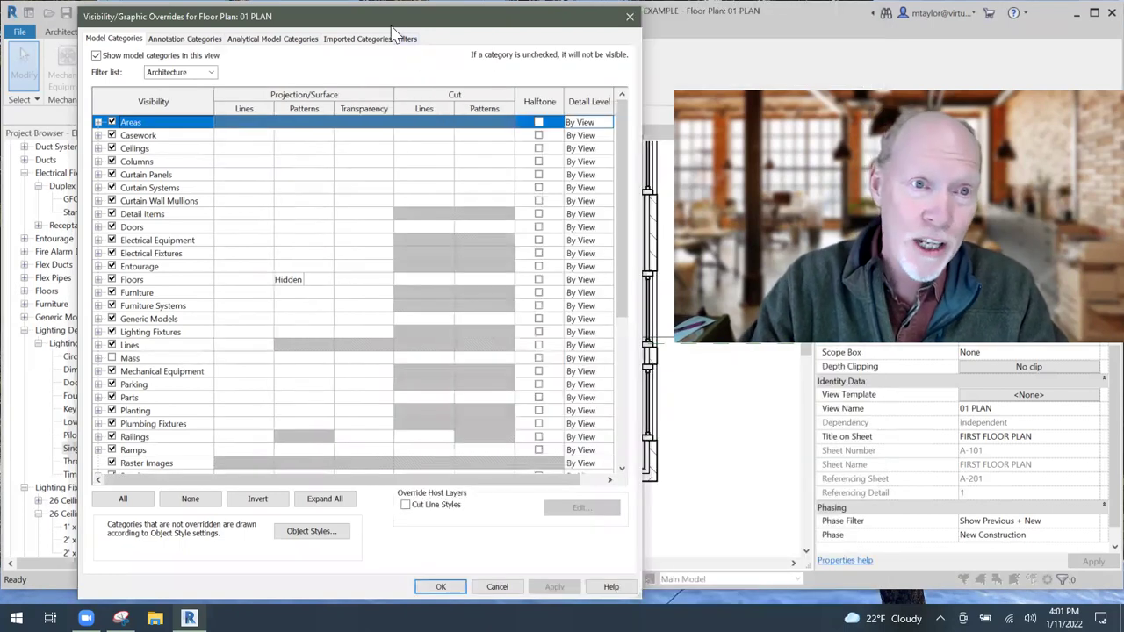
left_click_drag(393, 29, 602, 38)
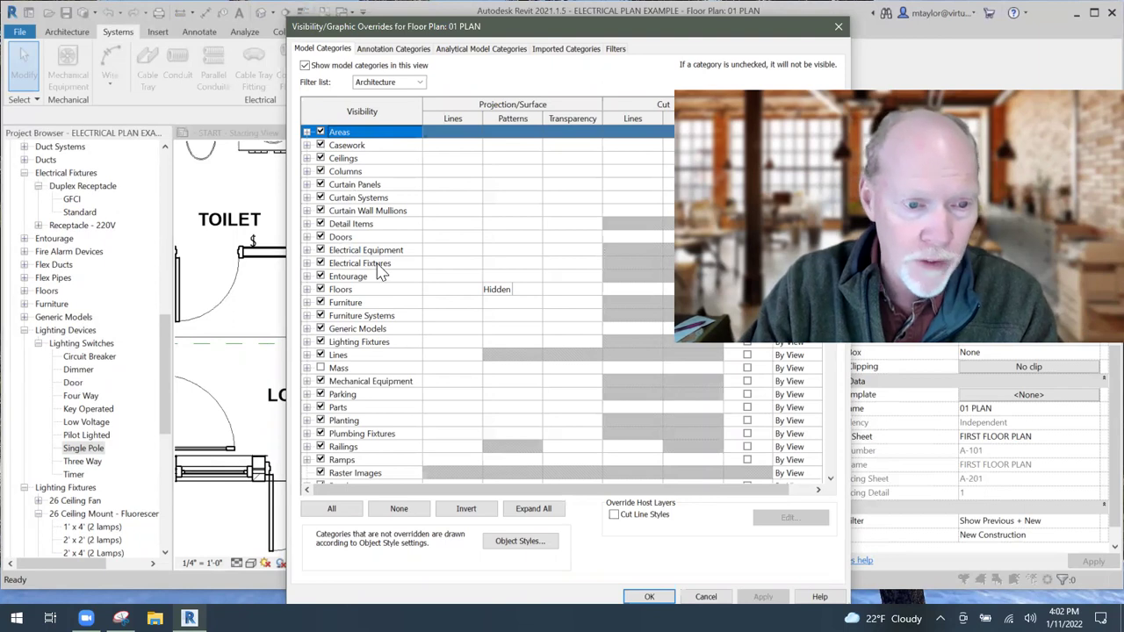
left_click(321, 264)
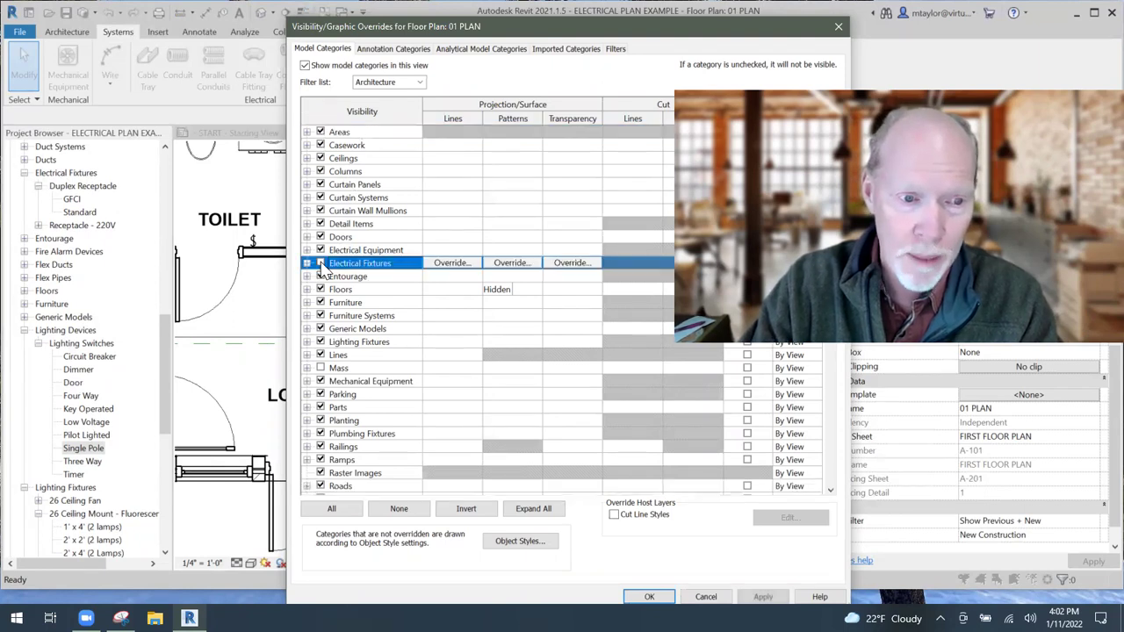
left_click(648, 597)
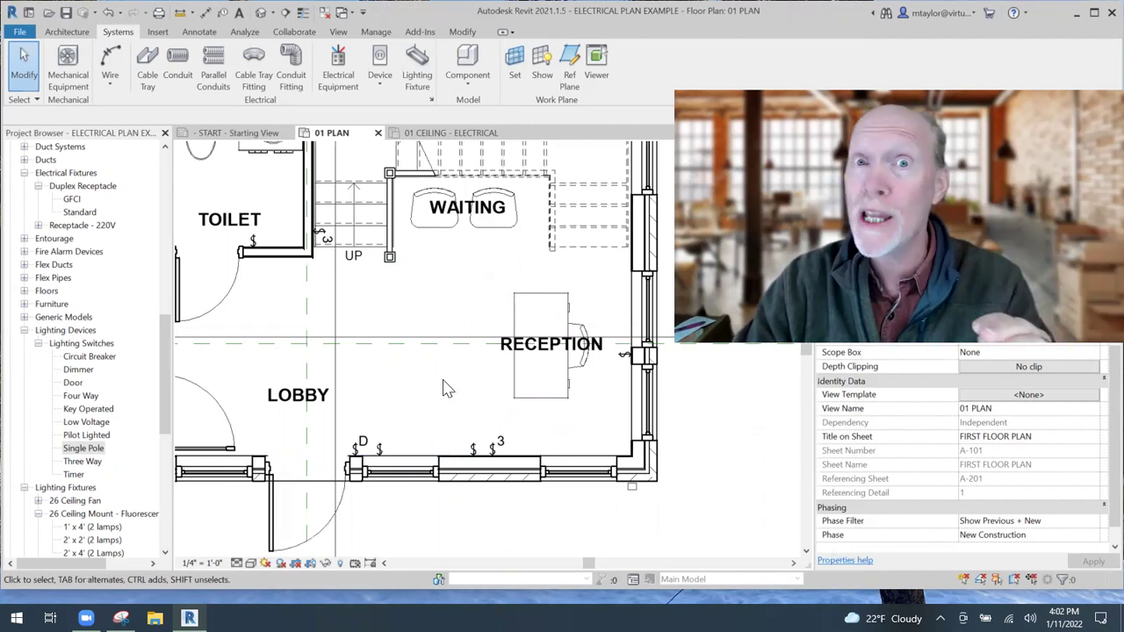
Step: Shift the plan to the lobby's west side and reopen Visibility/Graphic Overrides with VG
middle_click_drag(388, 413, 501, 387)
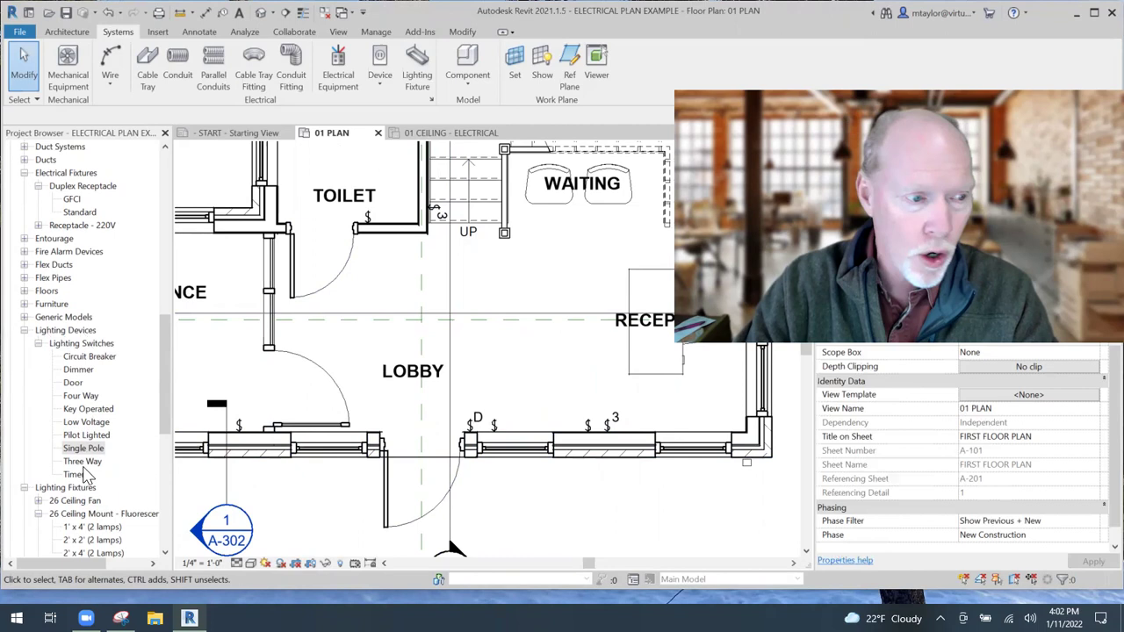
key("v")
key("g")
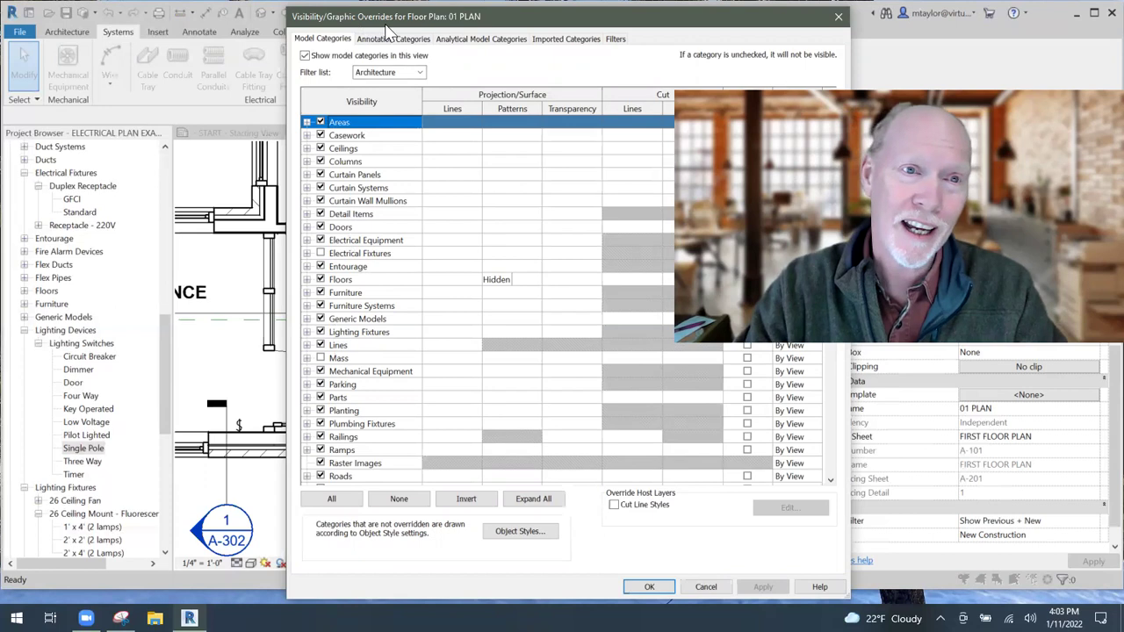
Step: Filter the 01 PLAN override categories to Electrical, uncheck Lighting Devices, and confirm
left_click_drag(385, 24, 381, 75)
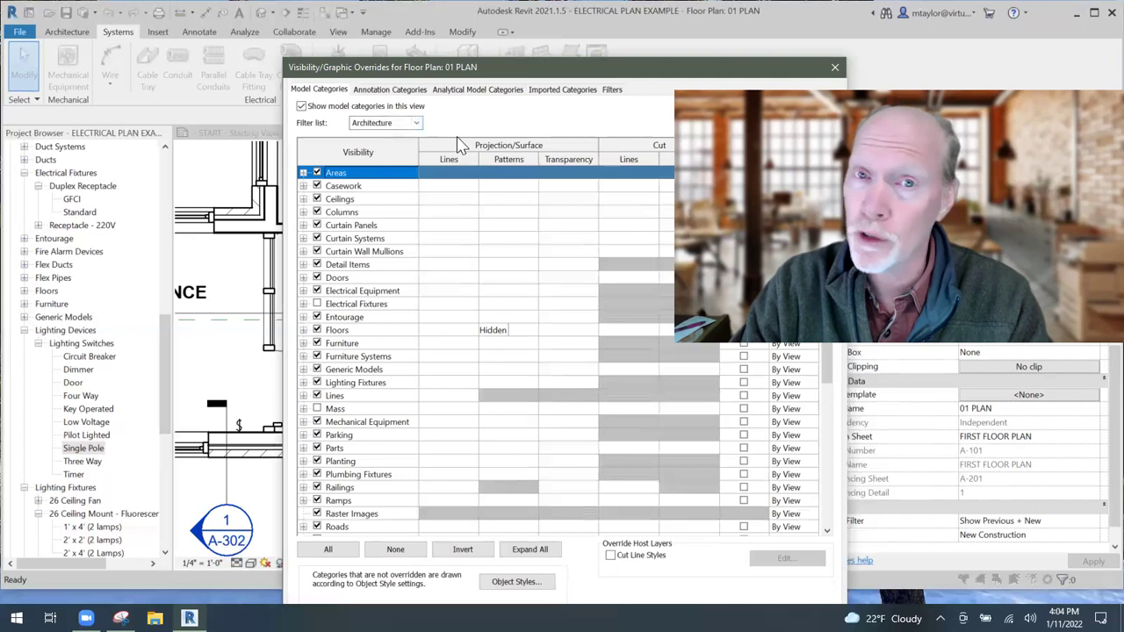
left_click(418, 125)
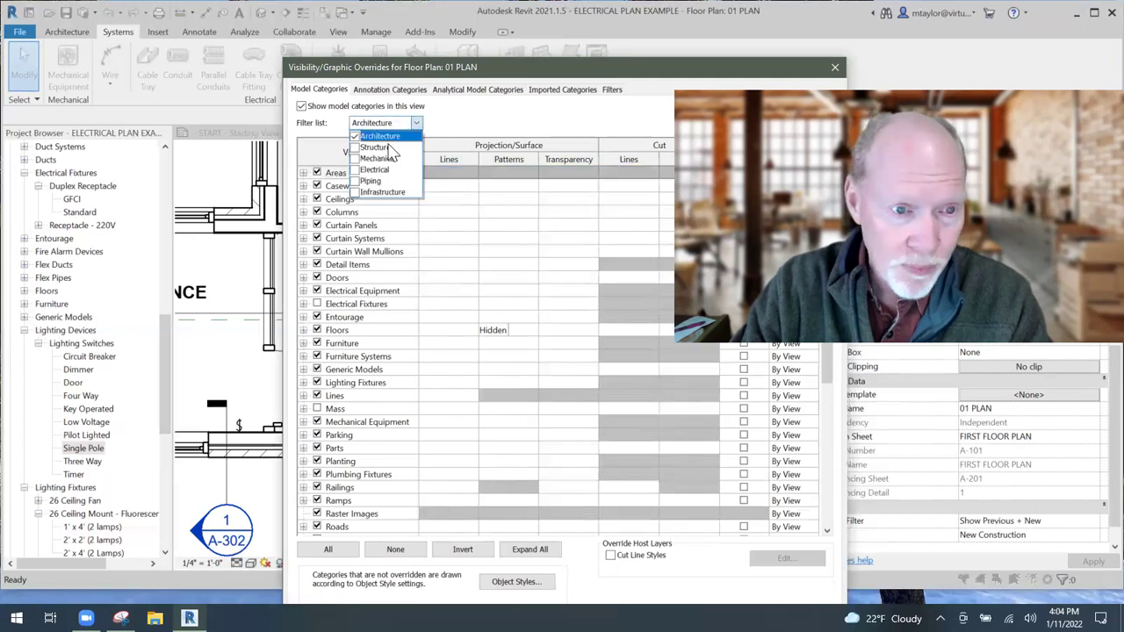
left_click(355, 171)
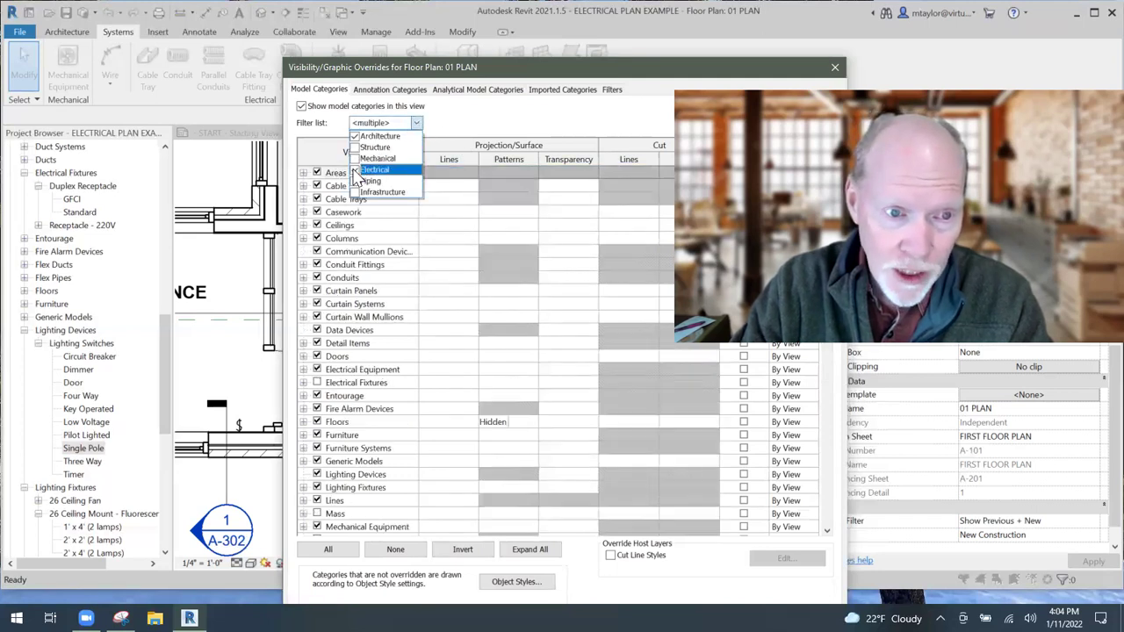
left_click(465, 127)
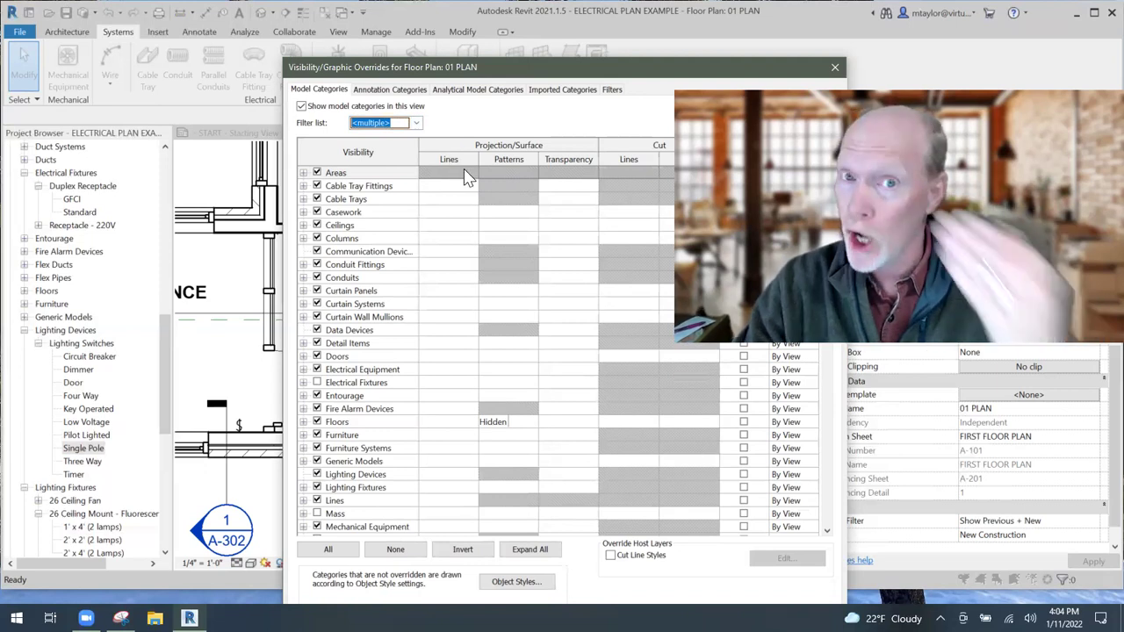
scroll(347, 244, "down", 2)
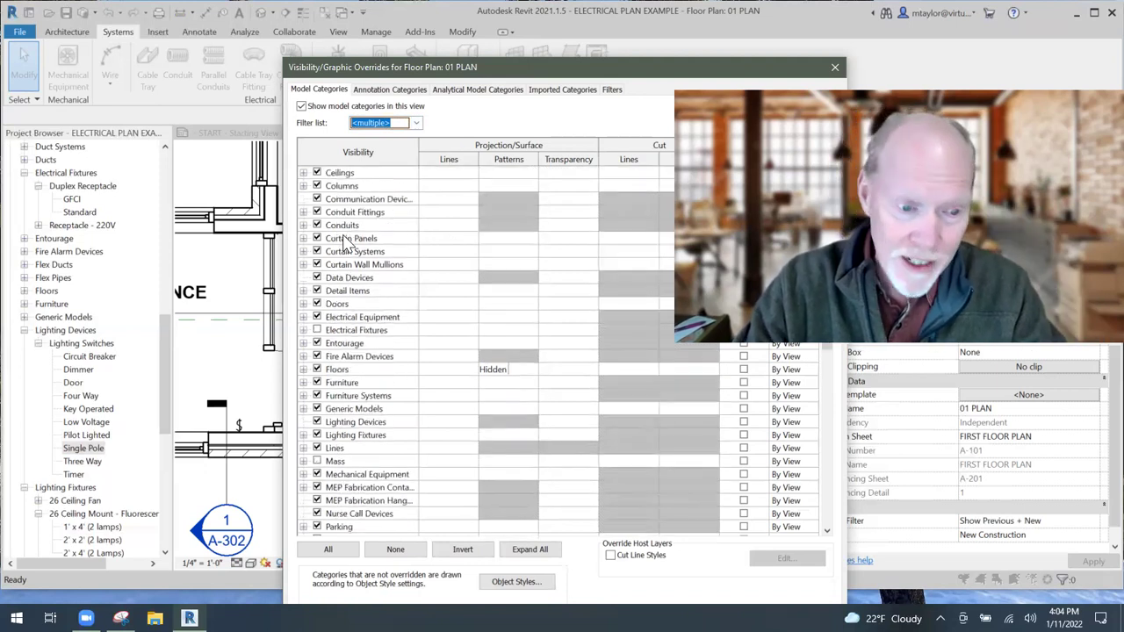
scroll(346, 244, "down", 3)
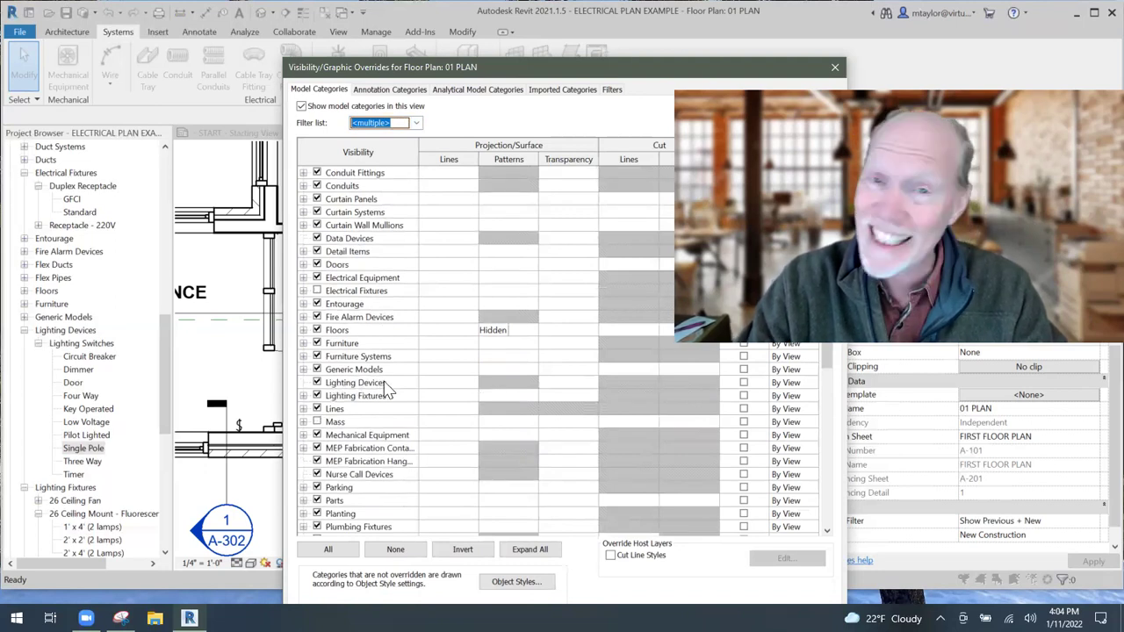
left_click(317, 383)
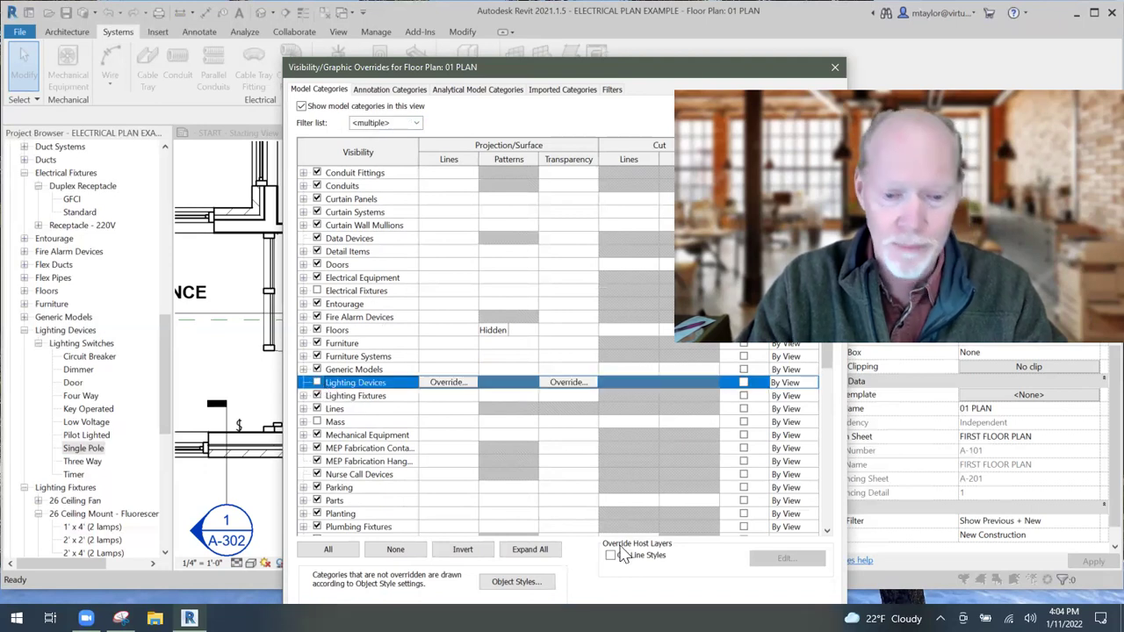
left_click_drag(553, 69, 471, 24)
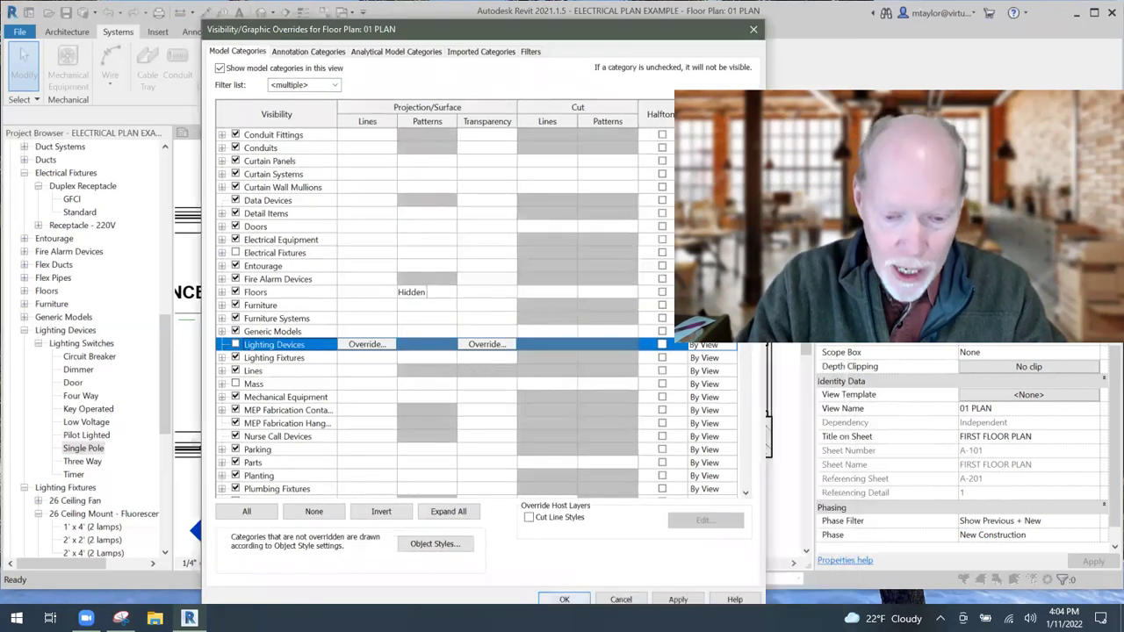
left_click(565, 579)
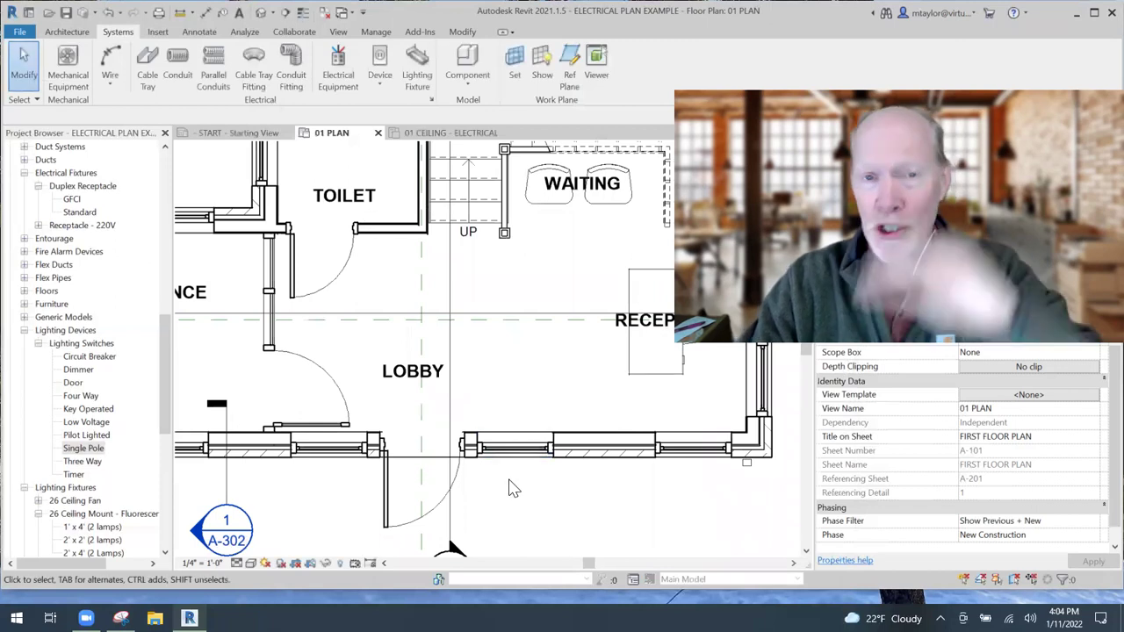
Step: Switch to the 01 CEILING - ELECTRICAL ceiling plan with its lights, fan and wired switches
scroll(557, 496, "down", 1)
middle_click_drag(582, 497, 524, 497)
scroll(508, 481, "down", 1)
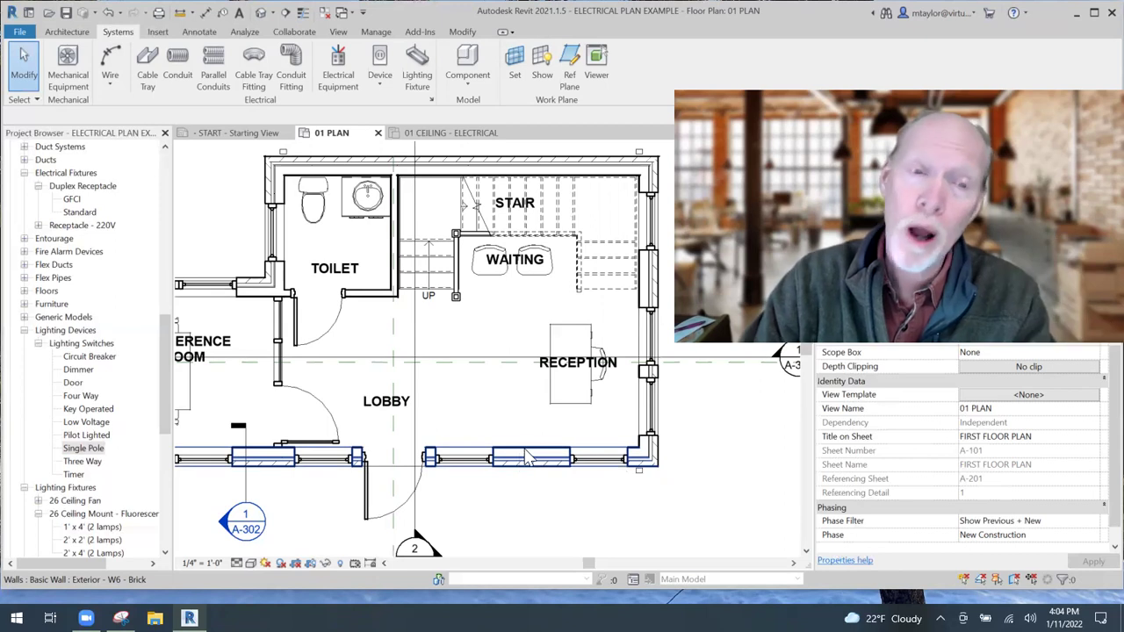
left_click(470, 133)
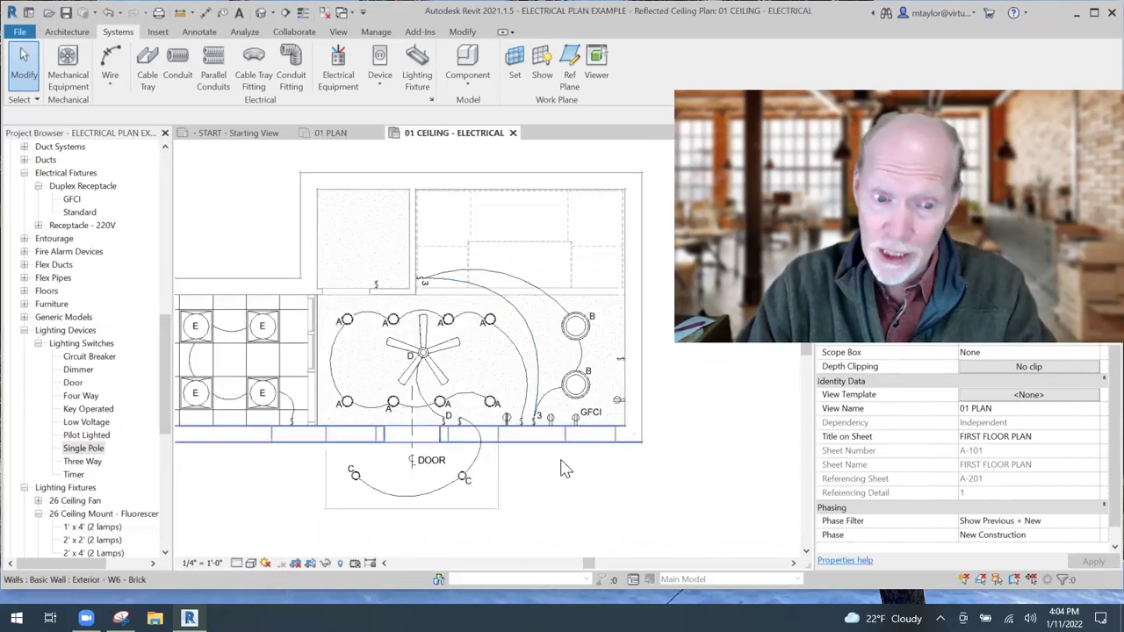
Step: Return to the 01 PLAN floor plan, now without electrical fixtures and switches
middle_click_drag(558, 485, 564, 458)
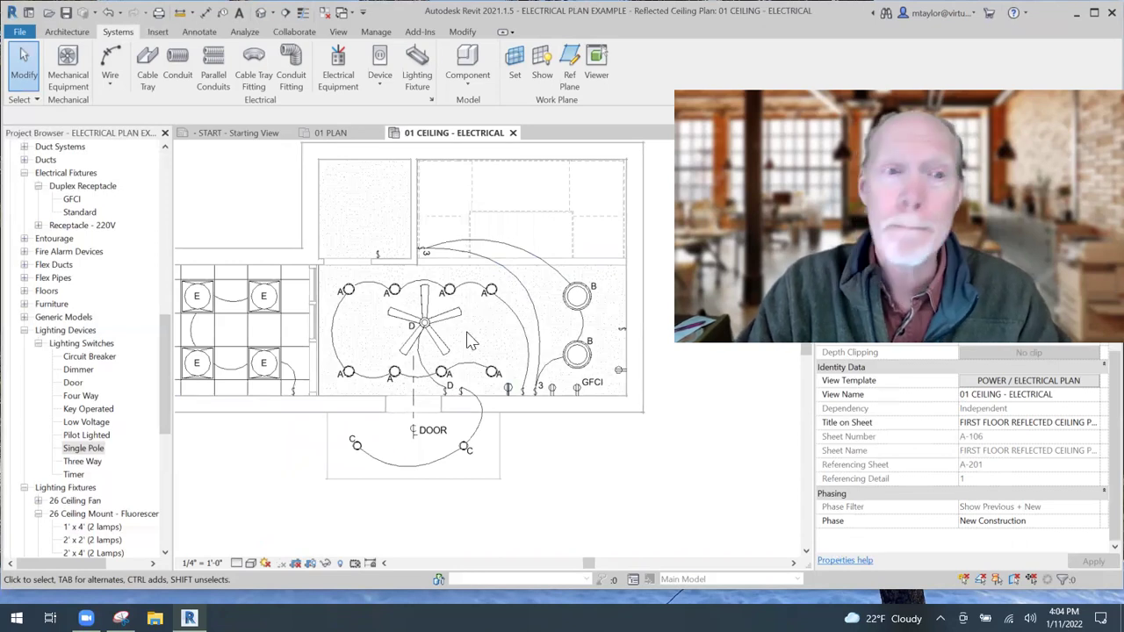
left_click(333, 132)
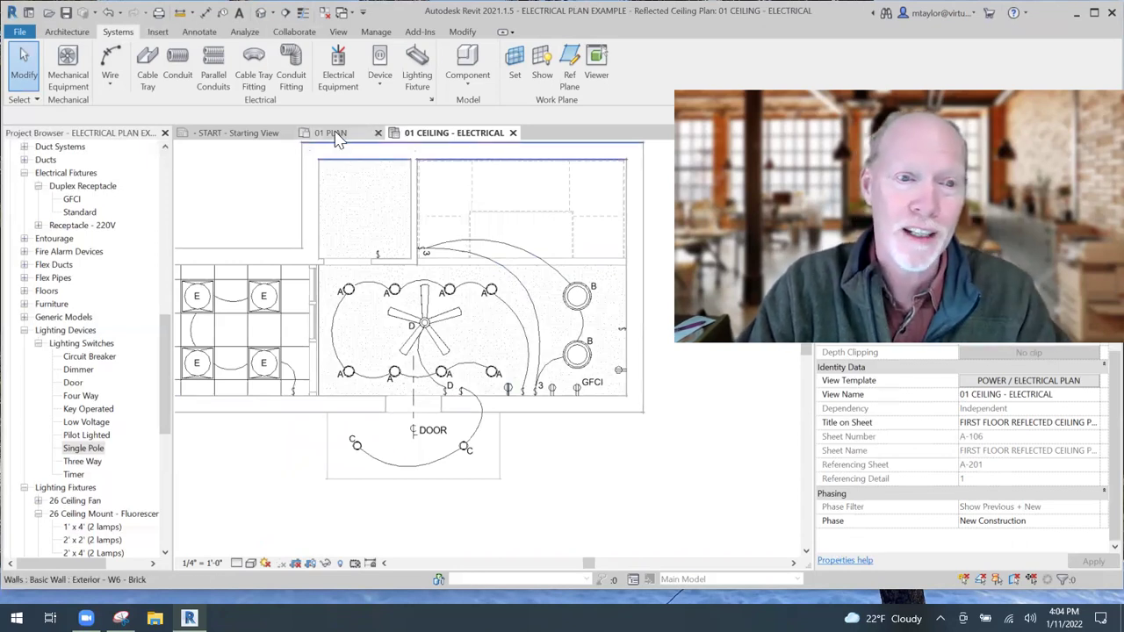